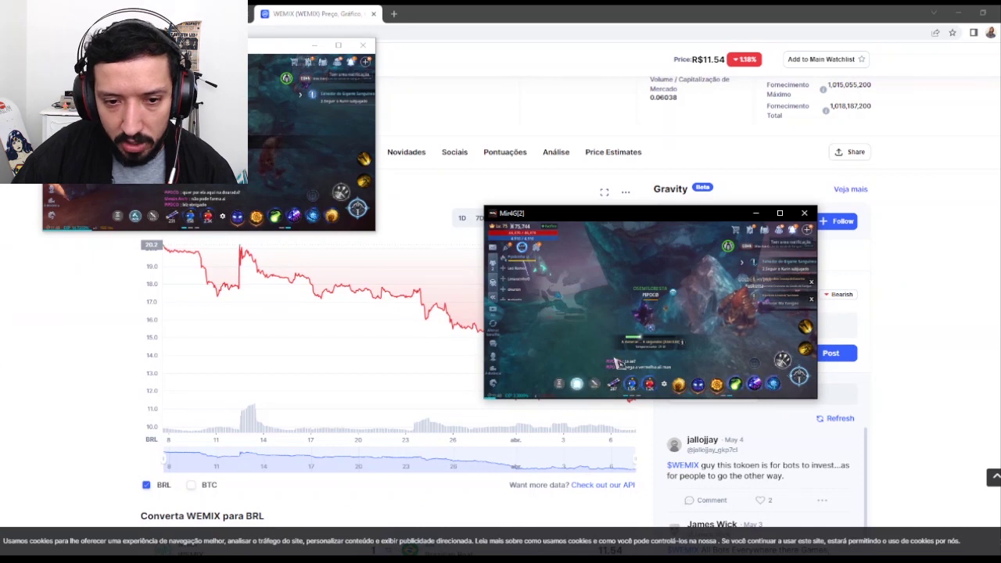
# Step: Place the Mir4G[2] game window beside the first one and bring the third game window briefly into view
pyautogui.moveTo(657, 212); pyautogui.dragTo(553, 50)
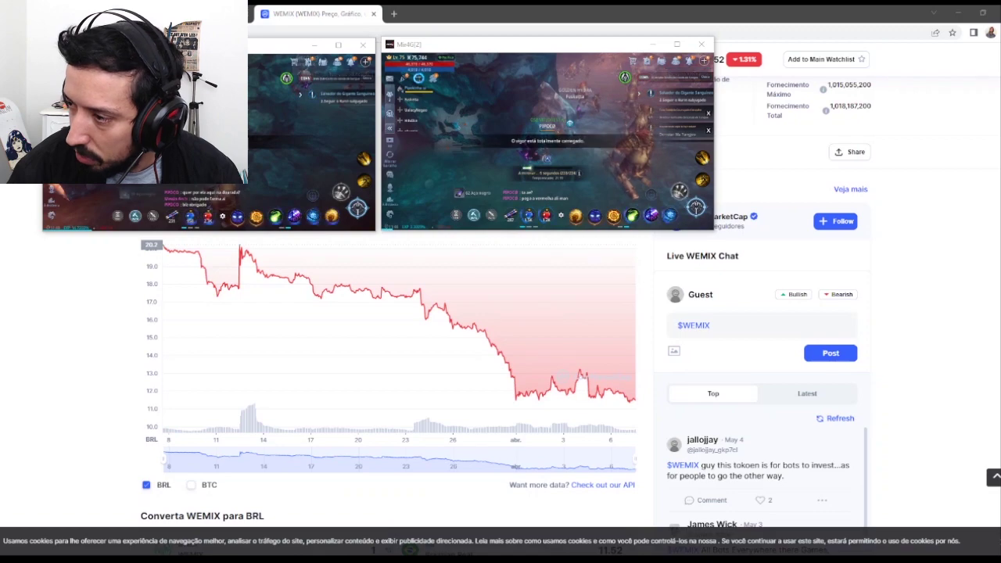
pyautogui.moveTo(997, 254); pyautogui.dragTo(591, 107)
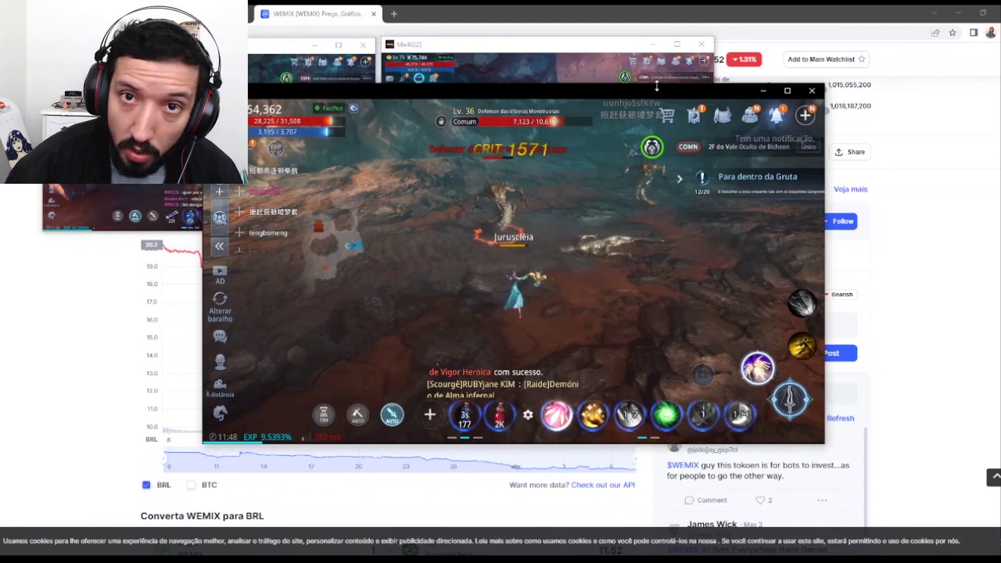
pyautogui.moveTo(656, 86); pyautogui.dragTo(649, 251)
pyautogui.moveTo(544, 270); pyautogui.dragTo(1000, 250)
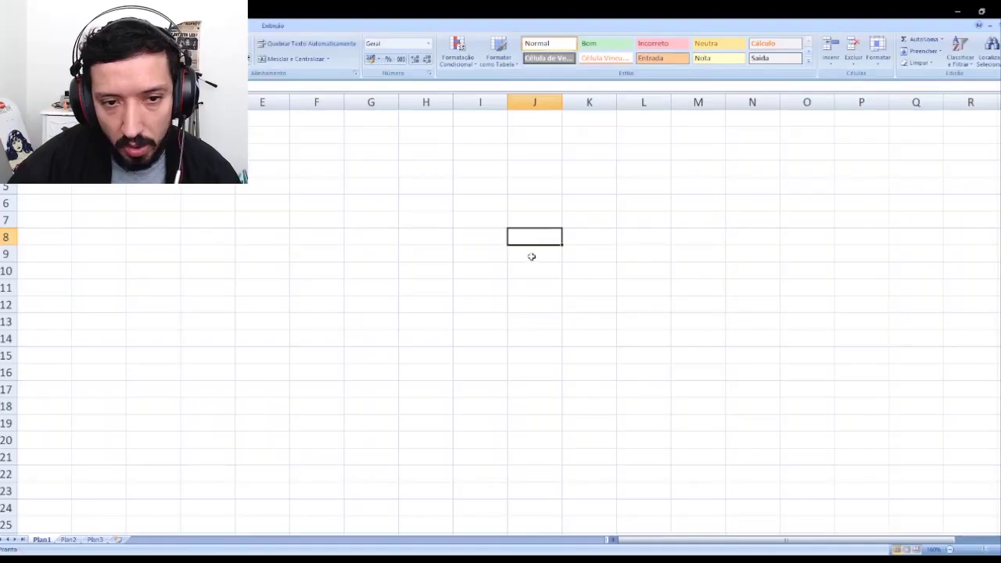
# Step: In the blank Excel sheet, number cells J8 to J10 with 1, 2 and 3
pyautogui.write('1')
pyautogui.press('Return')
pyautogui.write('2')
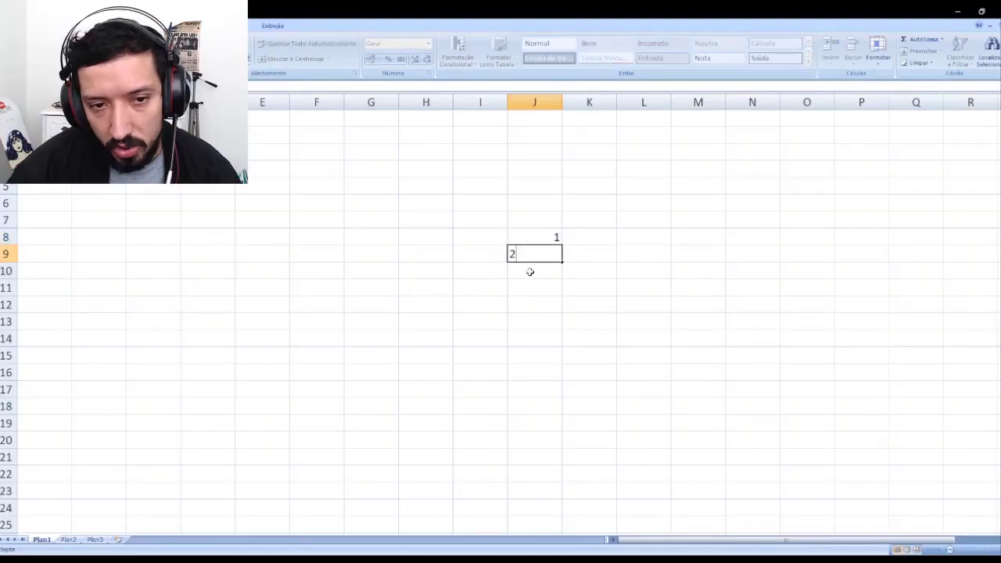
pyautogui.press('Return')
pyautogui.write('3')
pyautogui.press('Return')
# Step: Enter 600000 in K8 beside the number 1 and copy it into K9
pyautogui.moveTo(530, 282); pyautogui.dragTo(548, 234)
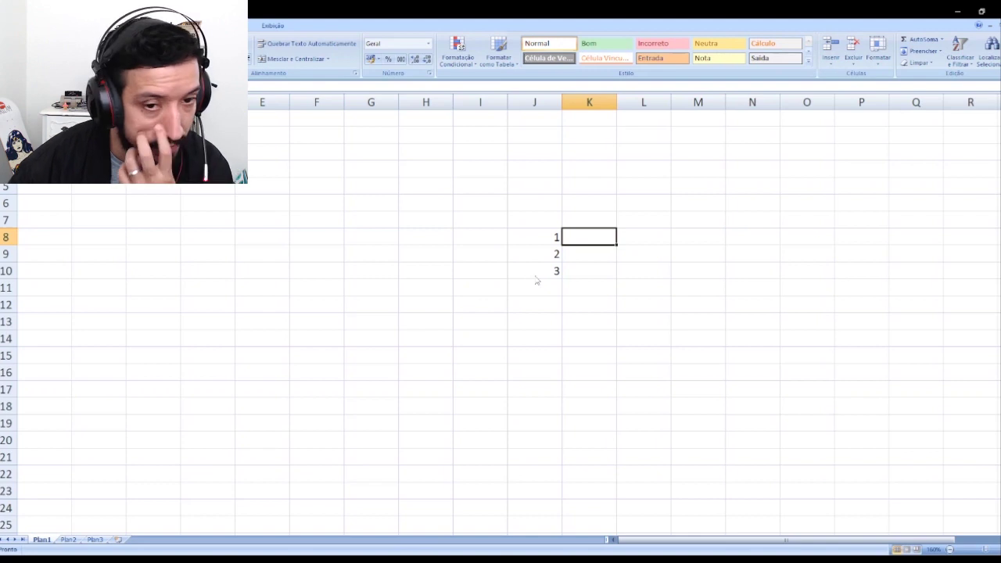
pyautogui.write('=')
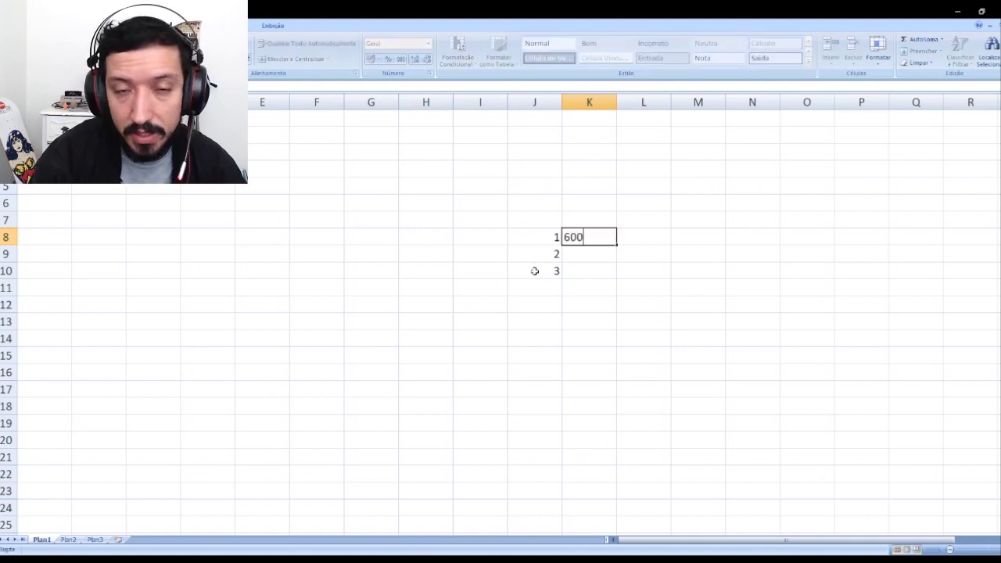
pyautogui.write('00000')
pyautogui.press('Return')
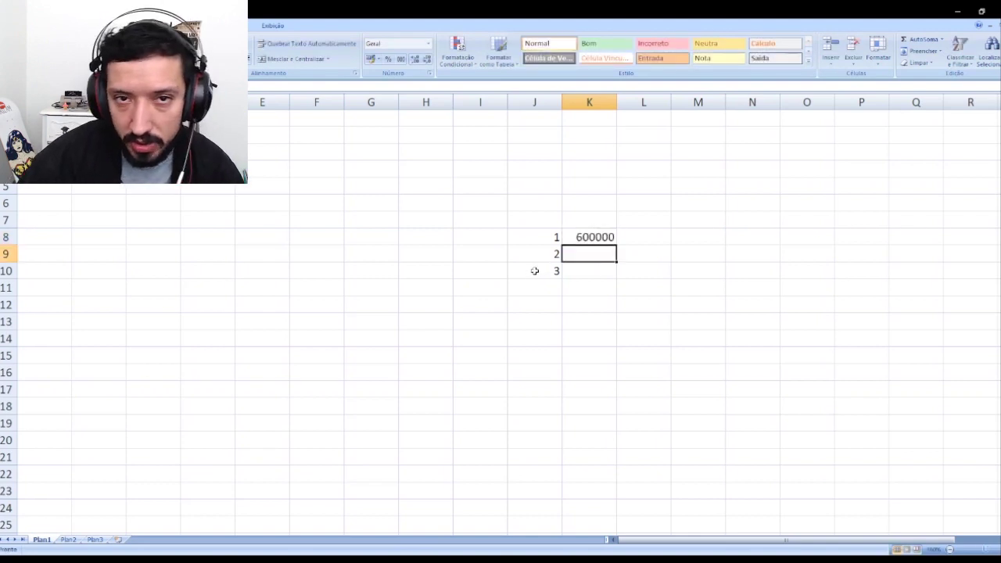
pyautogui.click(588, 237)
pyautogui.hotkey('ctrl', 'c')
pyautogui.click(586, 254)
pyautogui.hotkey('ctrl', 'v')
# Step: Enter 100000 in K10 and correct it to 1000000
pyautogui.click(584, 268)
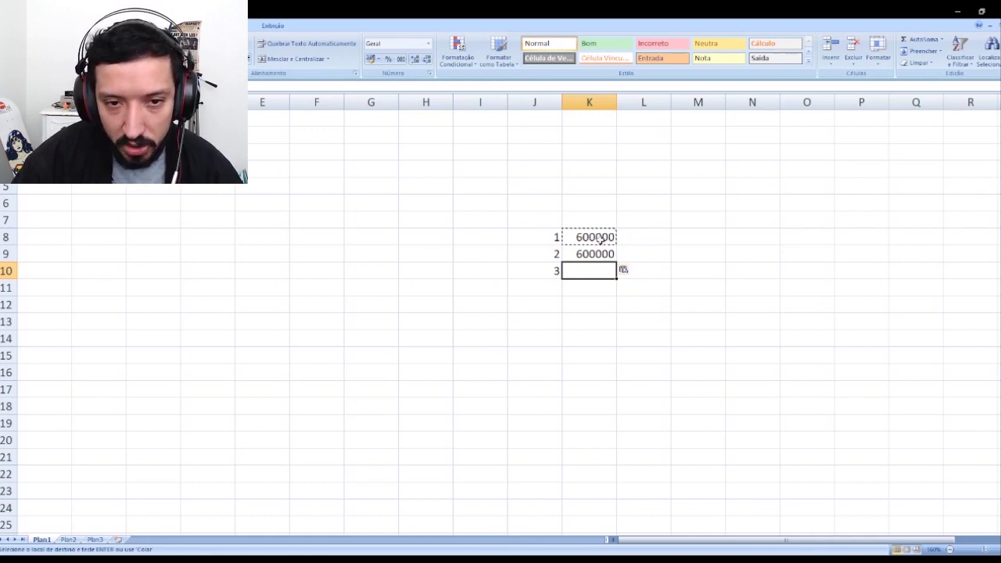
pyautogui.write('100')
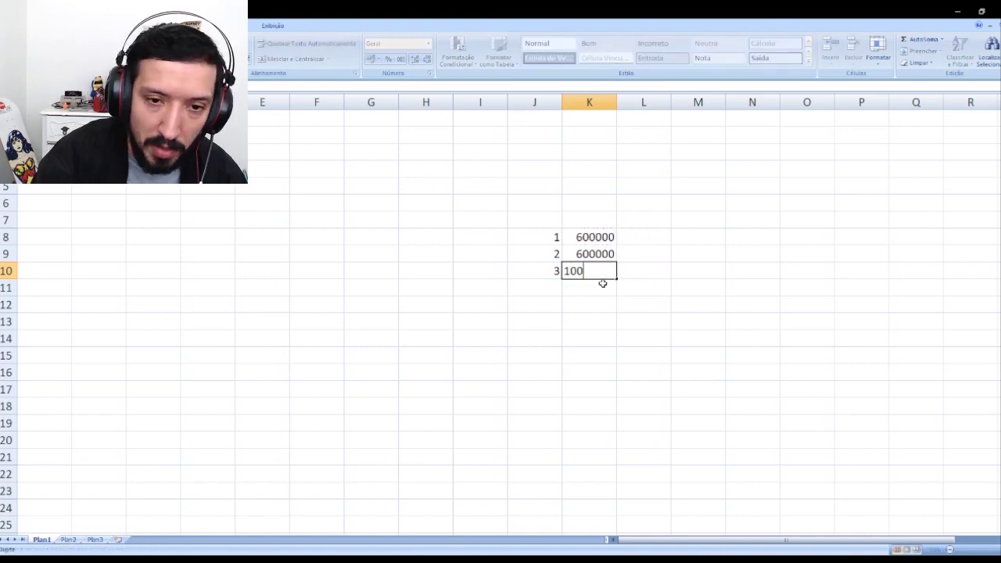
pyautogui.write('000')
pyautogui.press('Return')
pyautogui.click(598, 270)
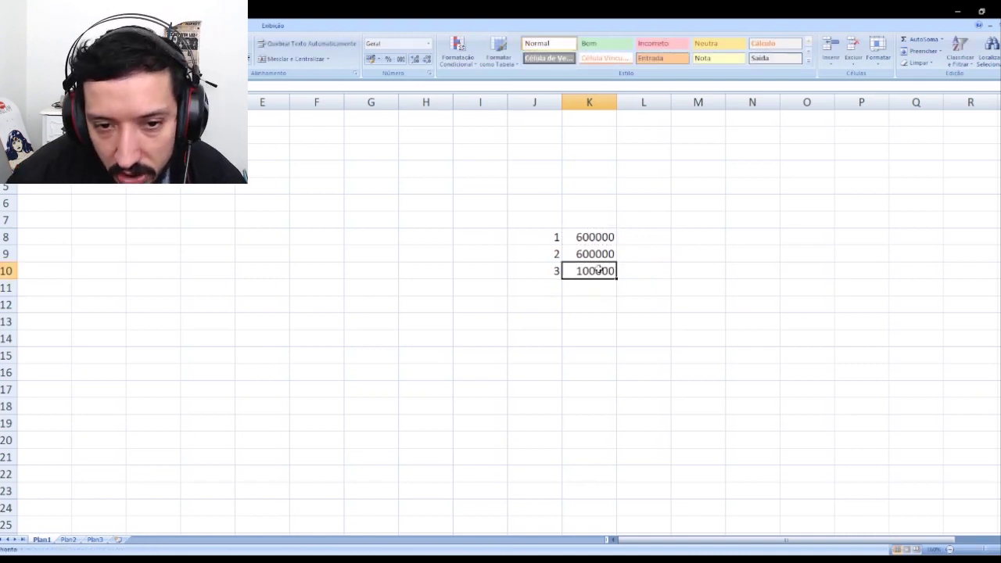
pyautogui.doubleClick(591, 270)
pyautogui.write('0')
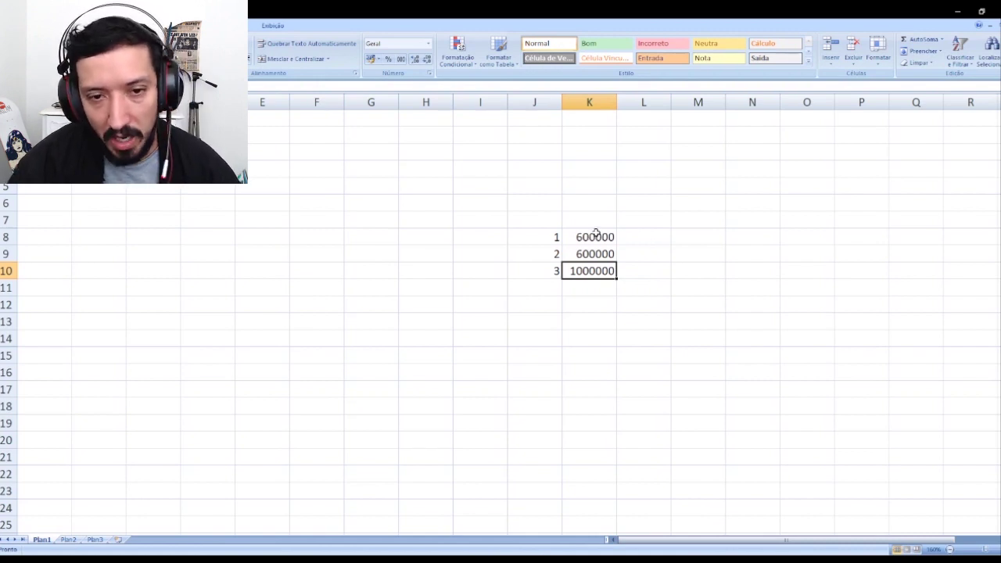
pyautogui.moveTo(596, 233); pyautogui.dragTo(587, 270)
pyautogui.click(581, 272)
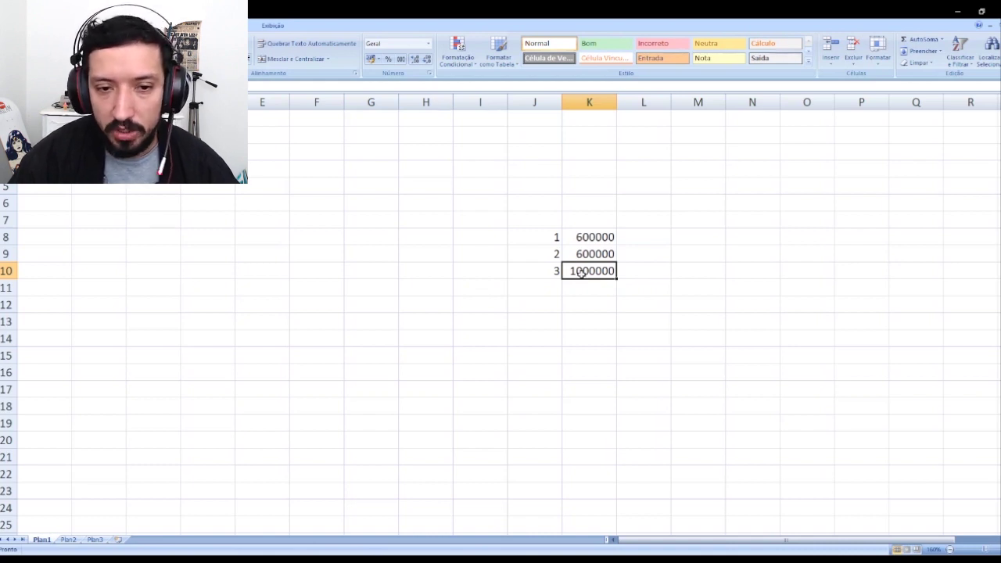
pyautogui.click(588, 254)
pyautogui.click(588, 272)
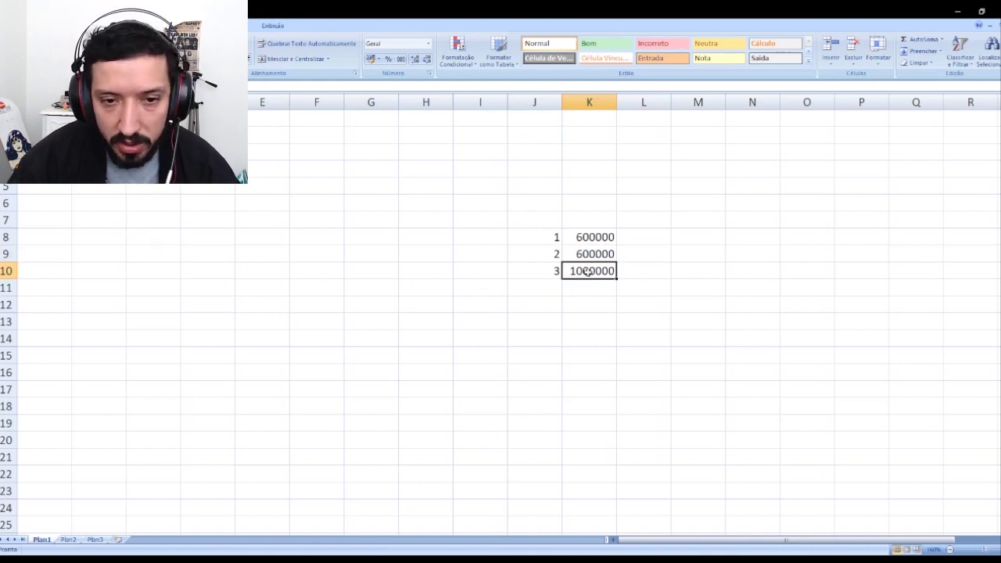
pyautogui.click(583, 255)
pyautogui.click(582, 266)
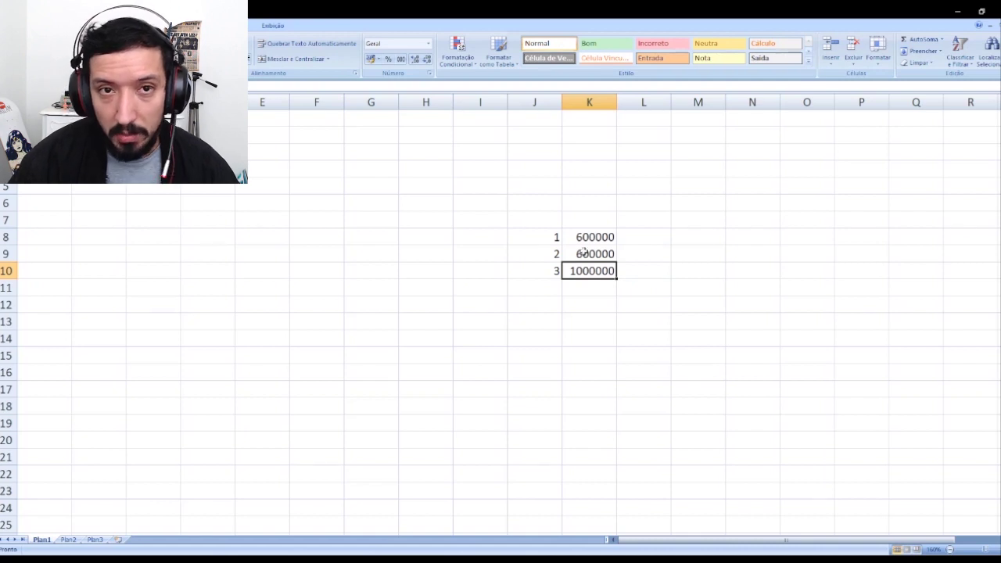
pyautogui.moveTo(585, 244); pyautogui.dragTo(590, 266)
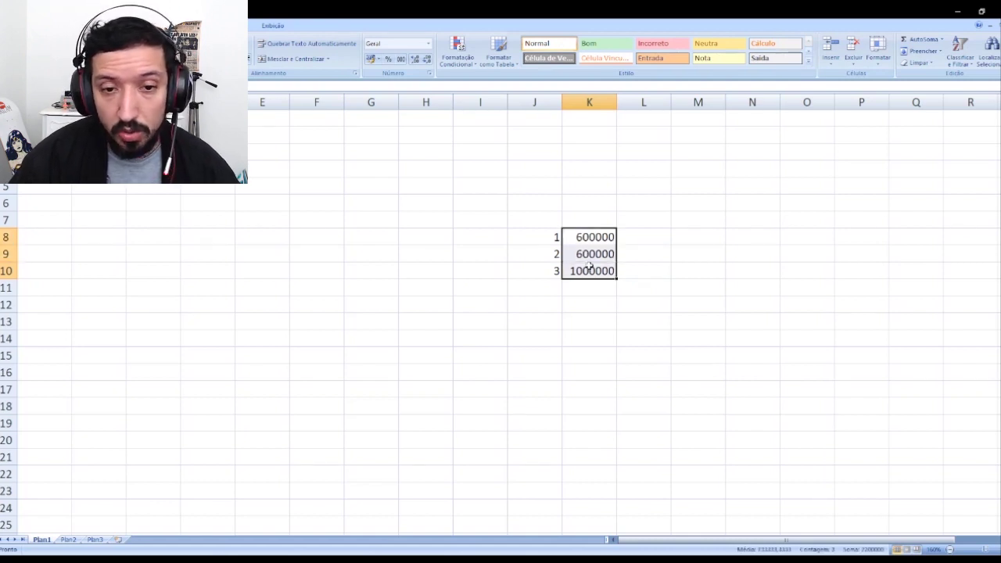
# Step: Add up the amounts in K8 to K10 with a SOMA formula in K13
pyautogui.click(577, 322)
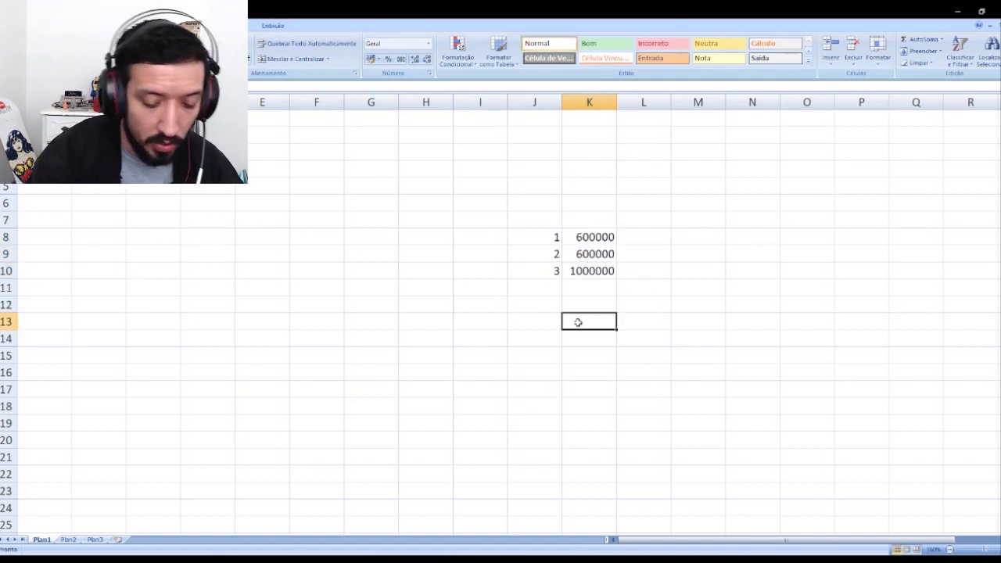
pyautogui.write('=soma(')
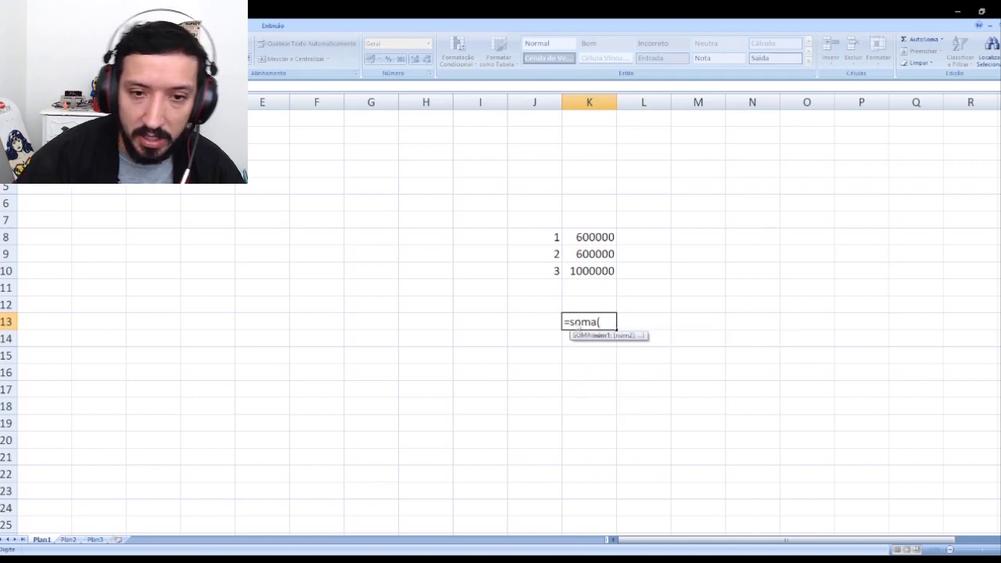
pyautogui.moveTo(594, 239); pyautogui.dragTo(598, 271)
pyautogui.press('Return')
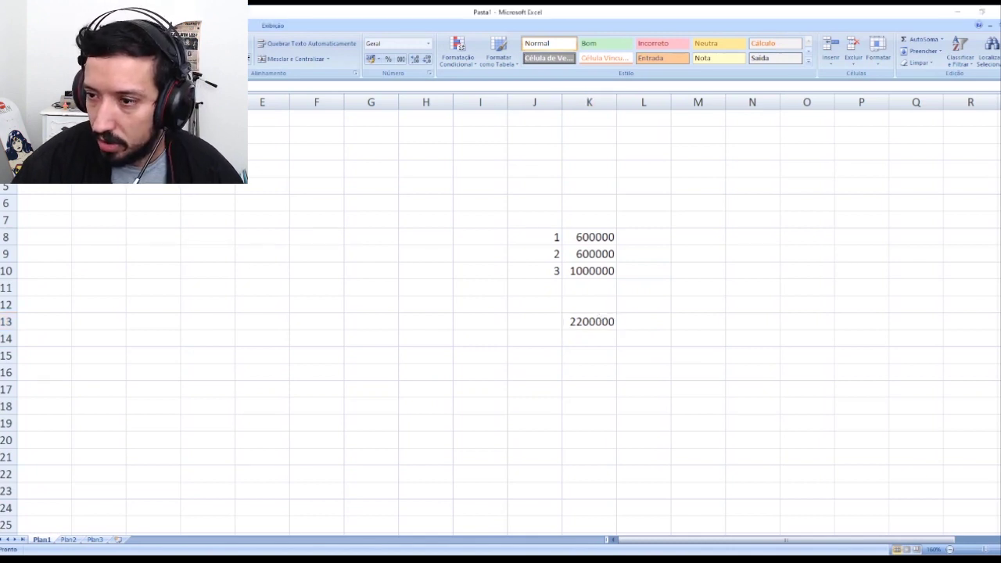
# Step: Enter 419788 in K14, directly below the total of the three amounts
pyautogui.click(582, 339)
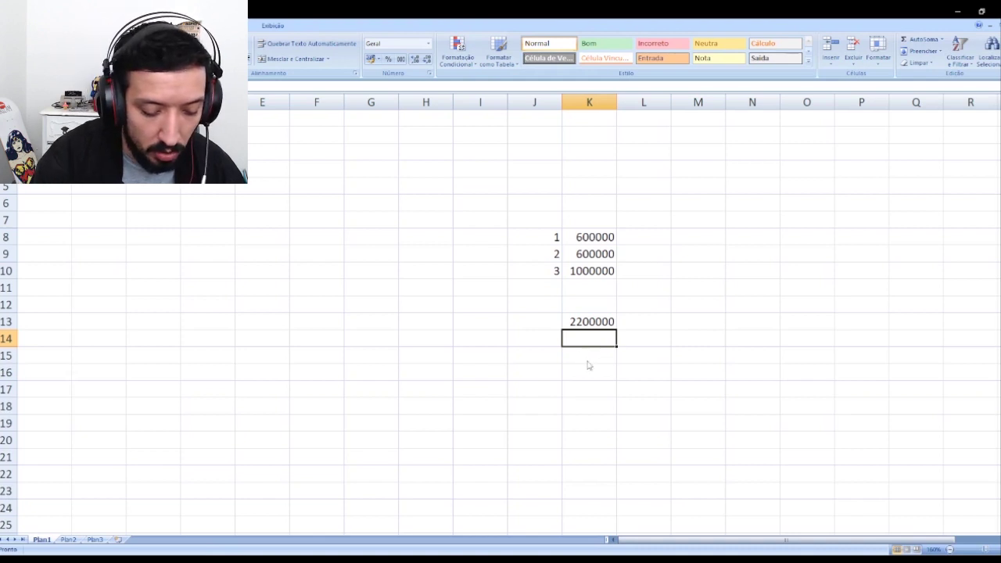
pyautogui.write('419788')
pyautogui.press('Return')
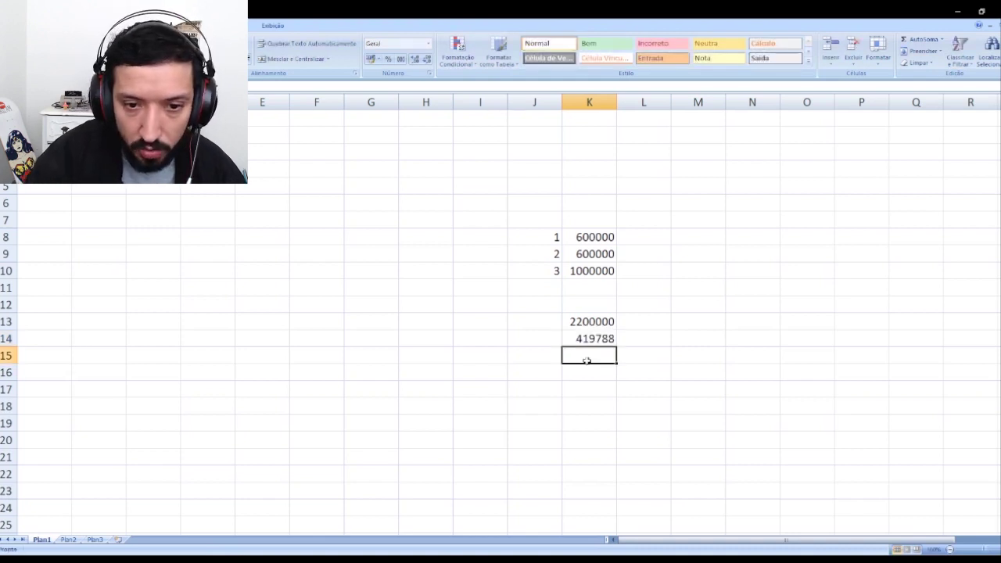
pyautogui.press('Up')
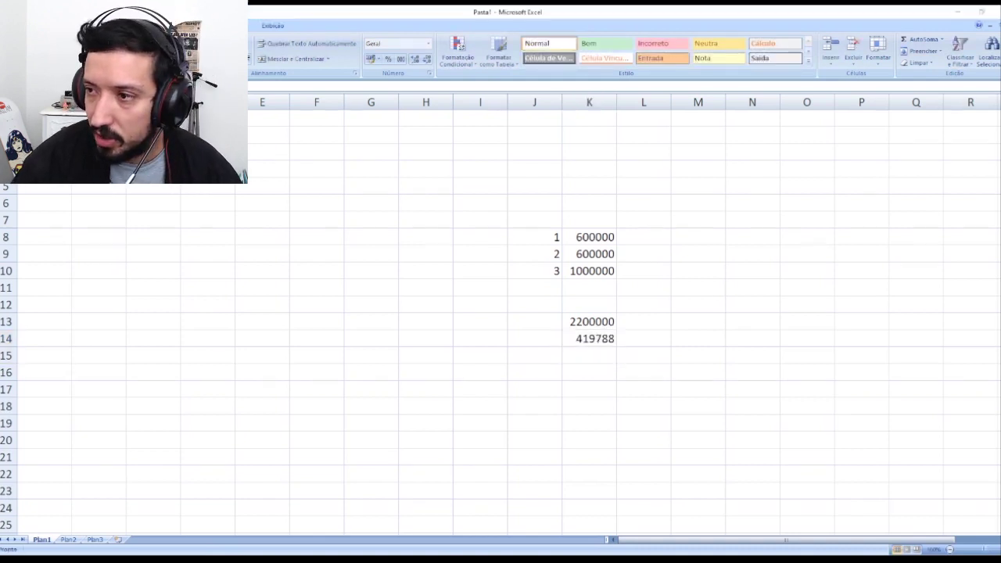
# Step: Divide the total in K13 by the value in K14 with a formula in K15
pyautogui.click(588, 357)
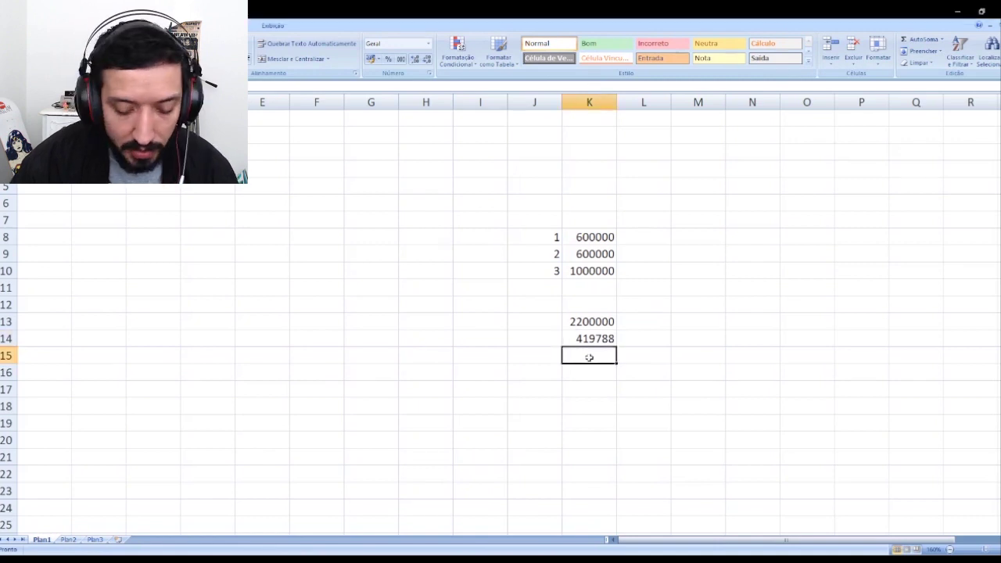
pyautogui.write('=')
pyautogui.click(587, 322)
pyautogui.write('/')
pyautogui.click(592, 338)
pyautogui.press('Return')
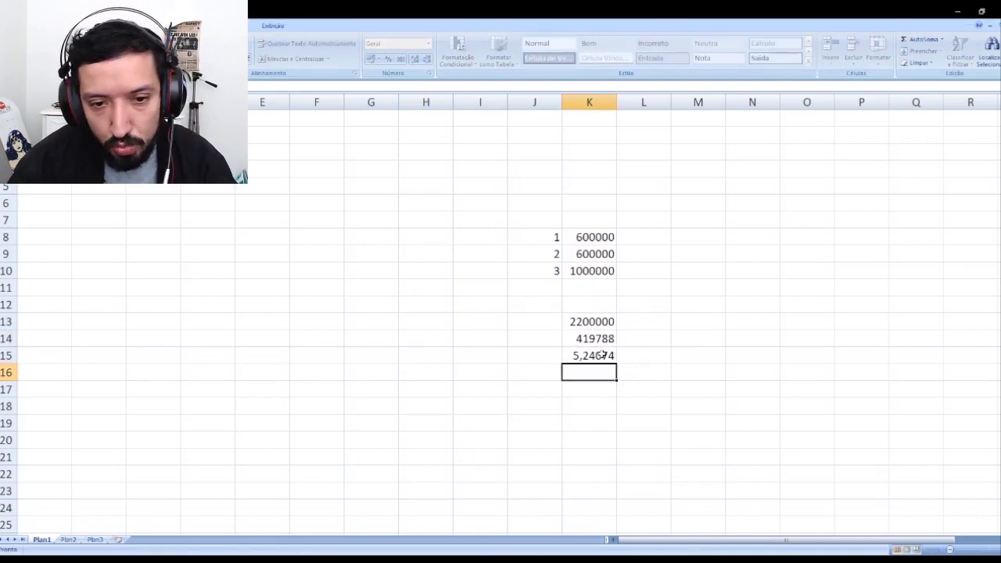
# Step: Reduce the decimals of the division result in K15 until it displays as a whole number
pyautogui.press('Up')
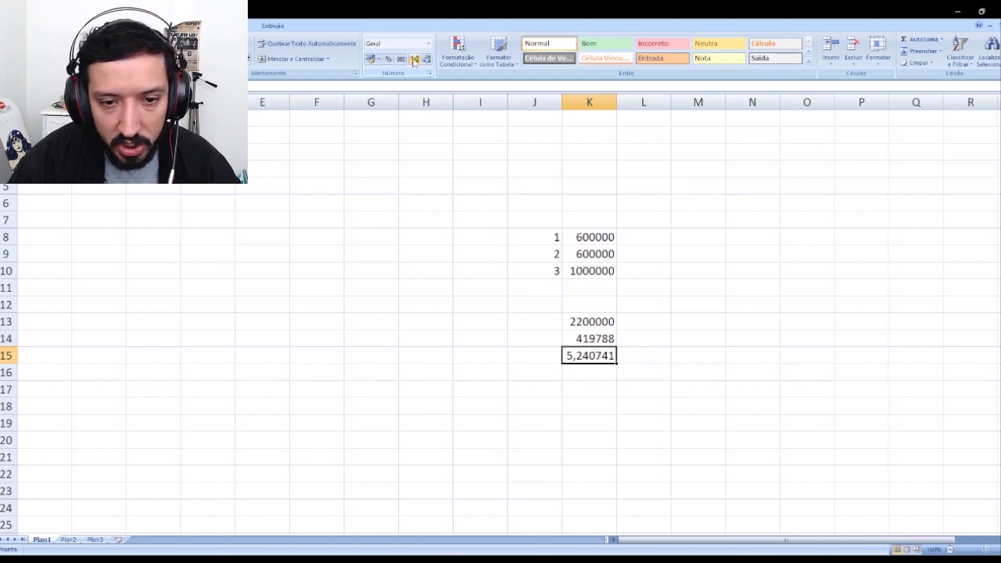
pyautogui.click(414, 61)
pyautogui.click(426, 61)
pyautogui.click(426, 61)
pyautogui.click(426, 61)
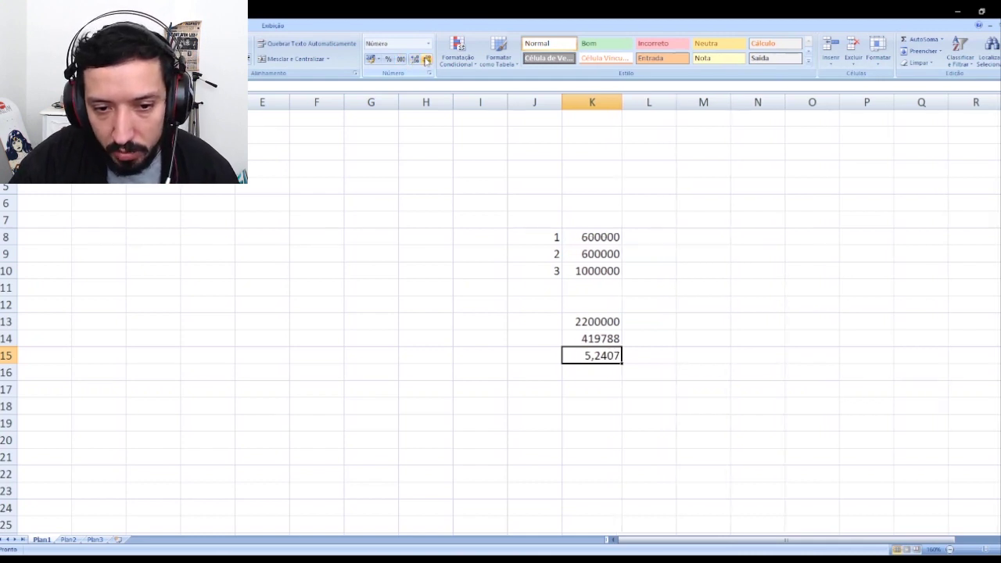
pyautogui.click(598, 322)
pyautogui.keyDown('shift'); pyautogui.click(598, 337); pyautogui.keyUp('shift')
pyautogui.click(592, 355)
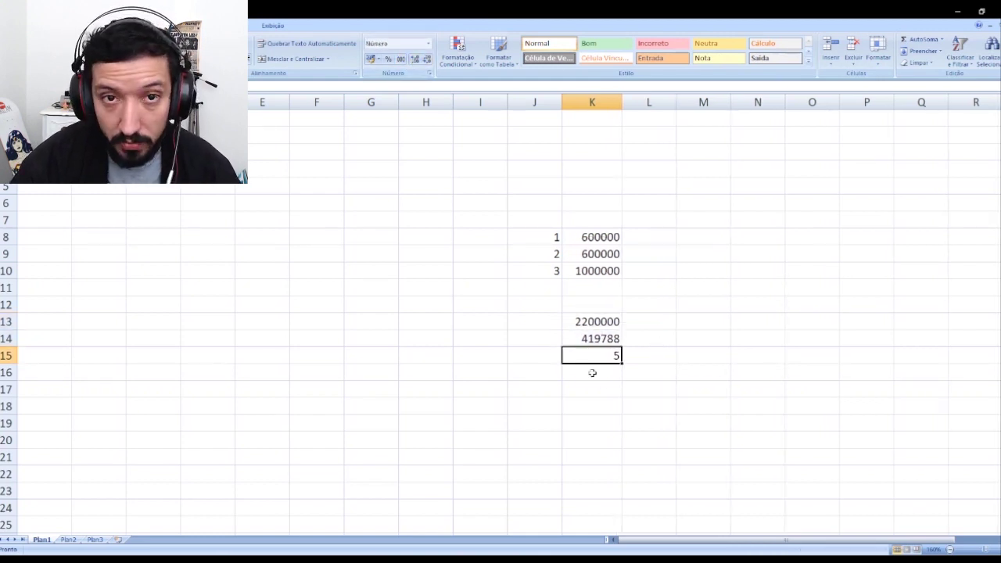
# Step: Enter 0,4 in K16, below the division result
pyautogui.click(537, 373)
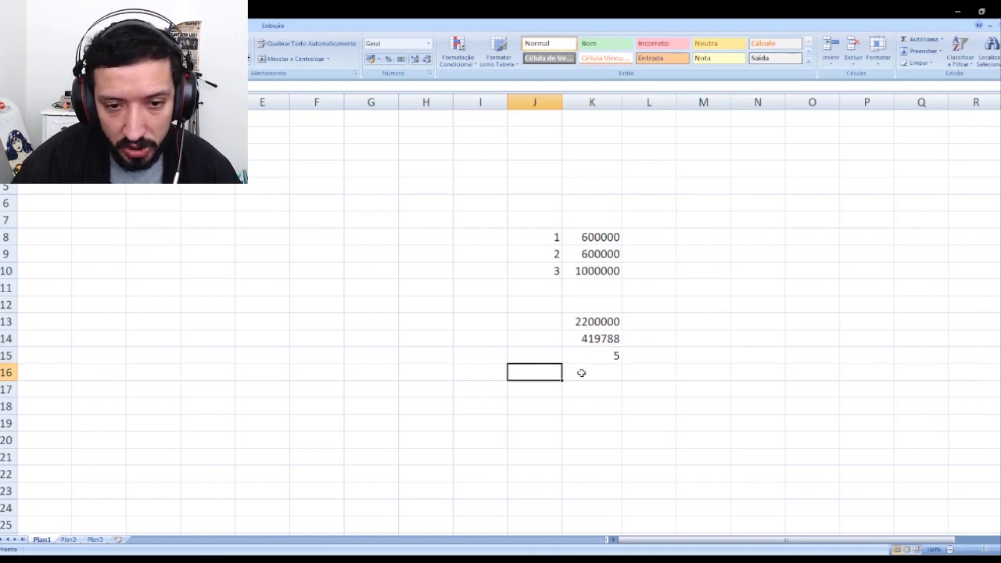
pyautogui.click(580, 372)
pyautogui.write('0,4')
pyautogui.press('Return')
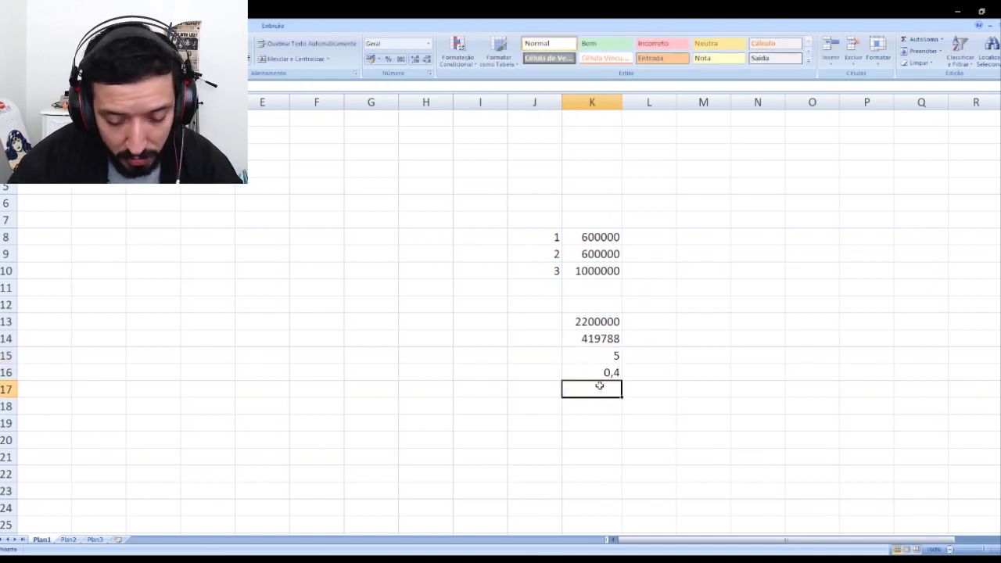
# Step: Multiply K15 by K16 with a formula in K17
pyautogui.write('=')
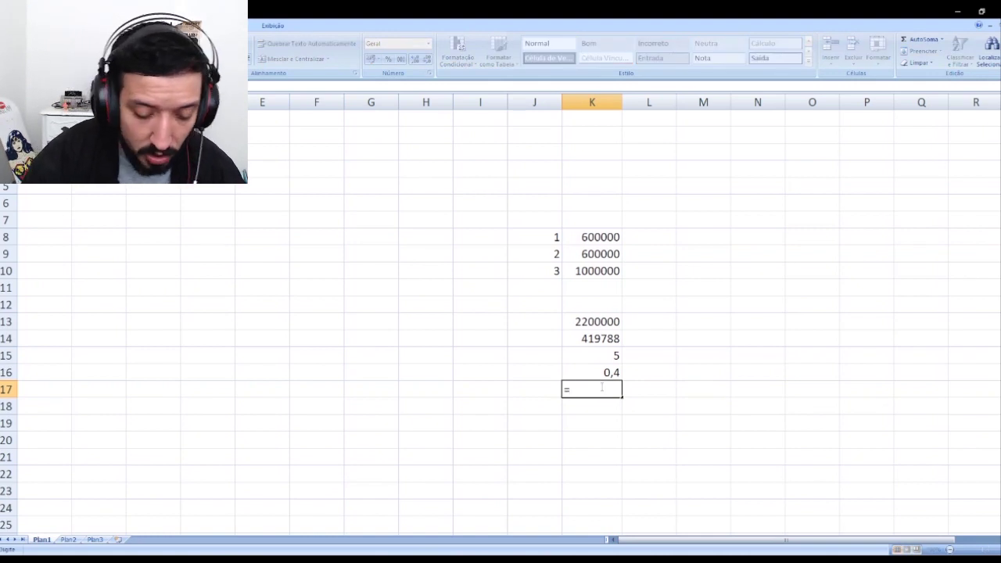
pyautogui.click(614, 357)
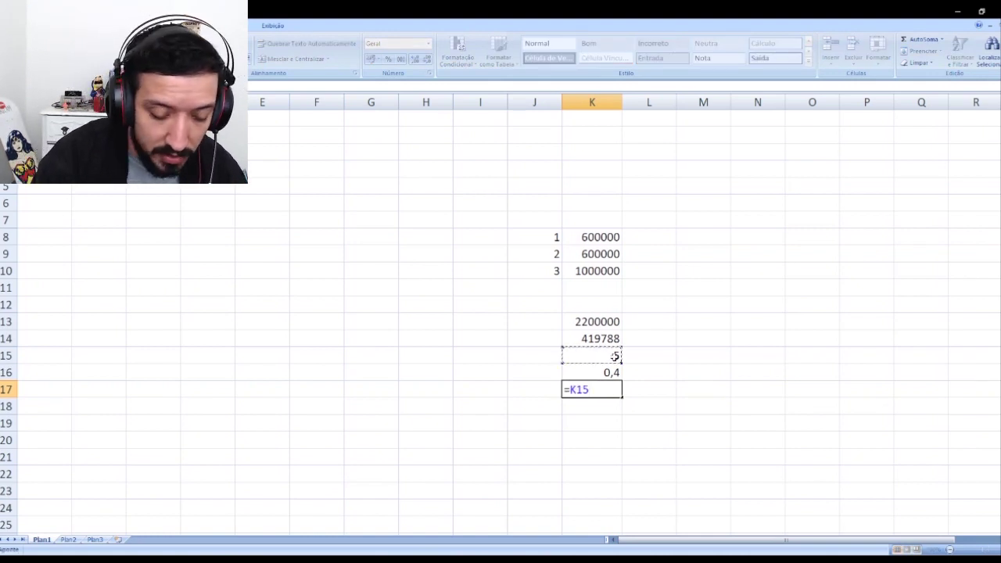
pyautogui.write('*')
pyautogui.click(608, 372)
pyautogui.press('Return')
# Step: Reduce the displayed decimals of the product in K17 to two places
pyautogui.click(607, 386)
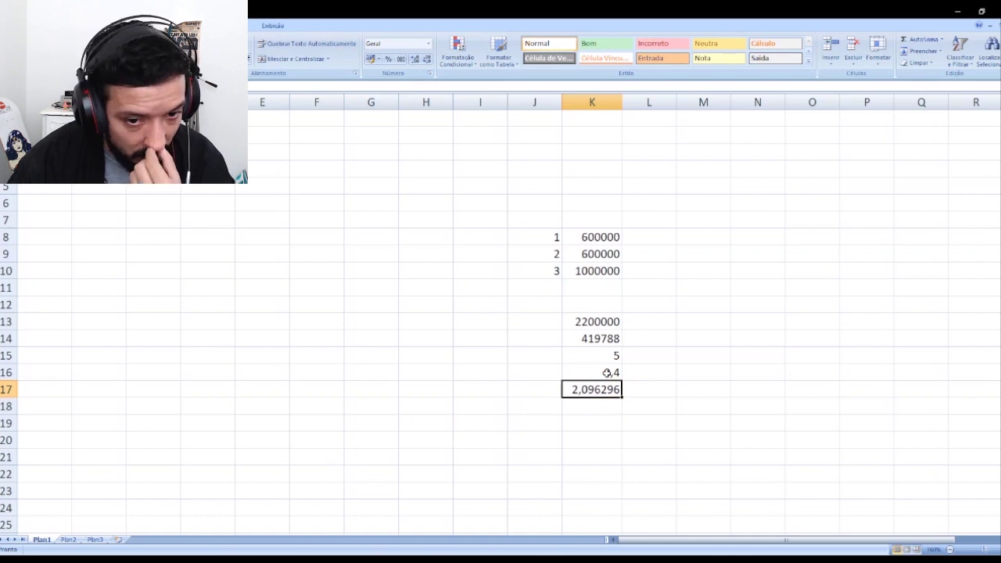
pyautogui.click(426, 59)
pyautogui.click(426, 59)
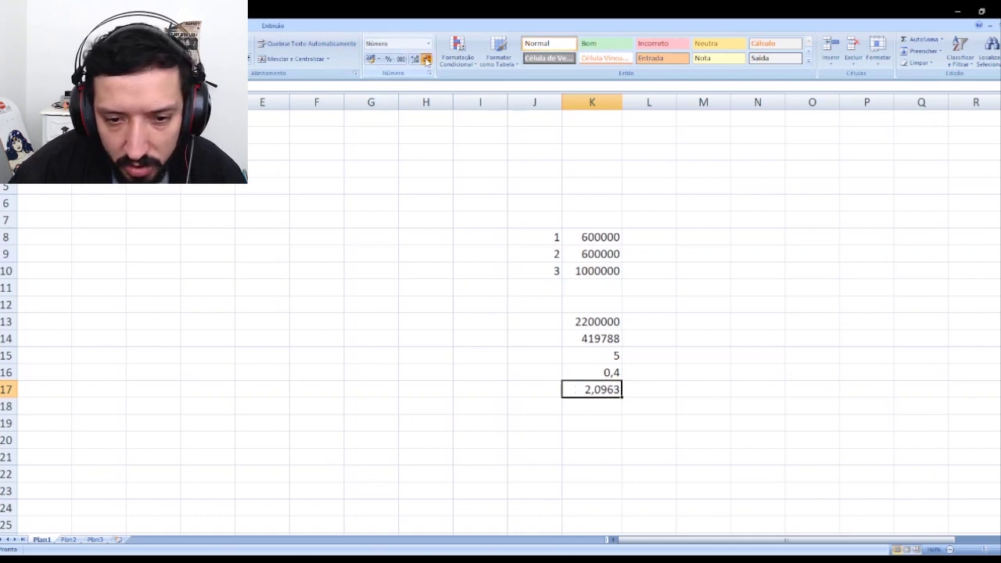
pyautogui.click(426, 59)
pyautogui.click(426, 60)
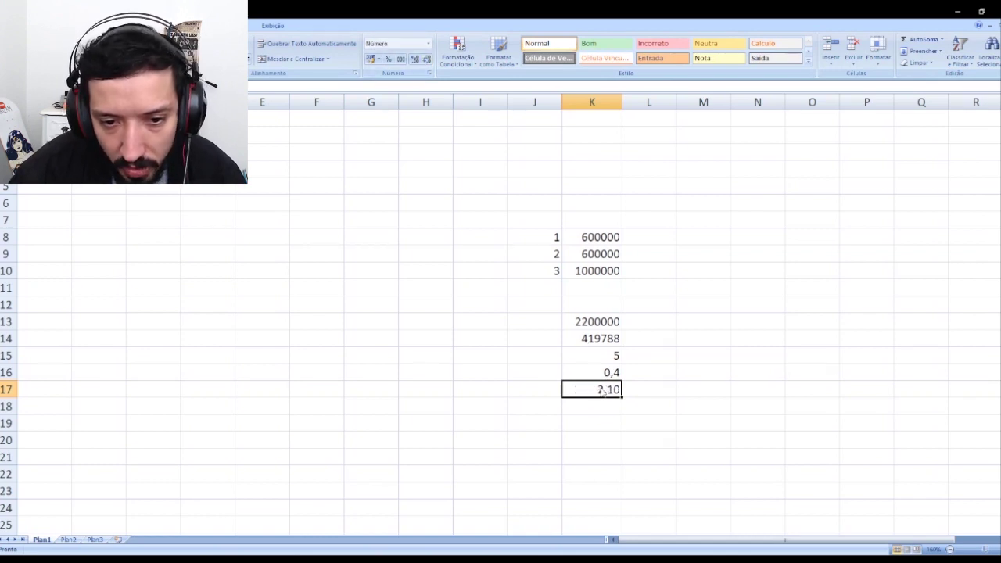
# Step: Format the product in K17 as an accounting amount in US dollars
pyautogui.click(372, 60)
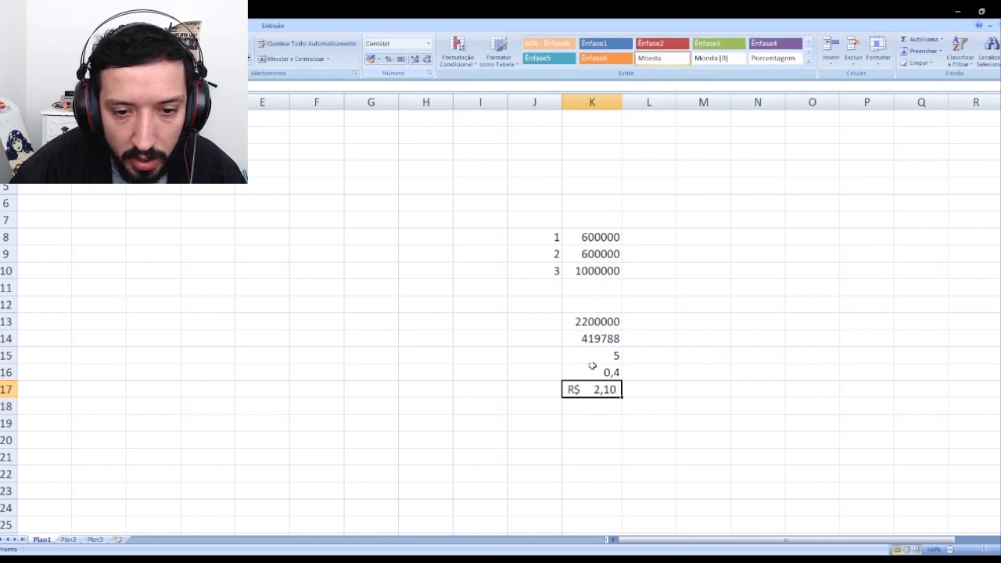
pyautogui.click(378, 59)
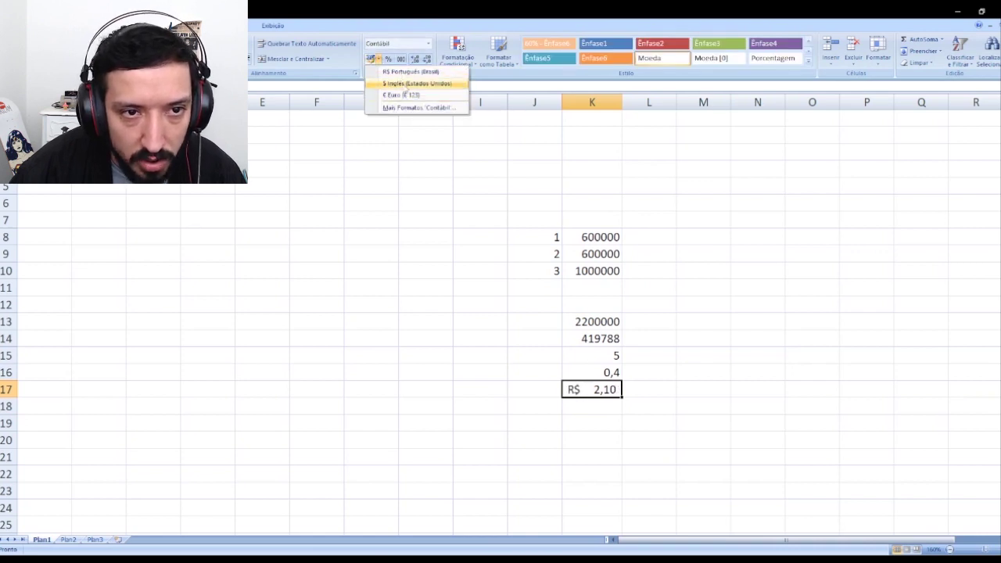
pyautogui.click(406, 83)
pyautogui.click(527, 408)
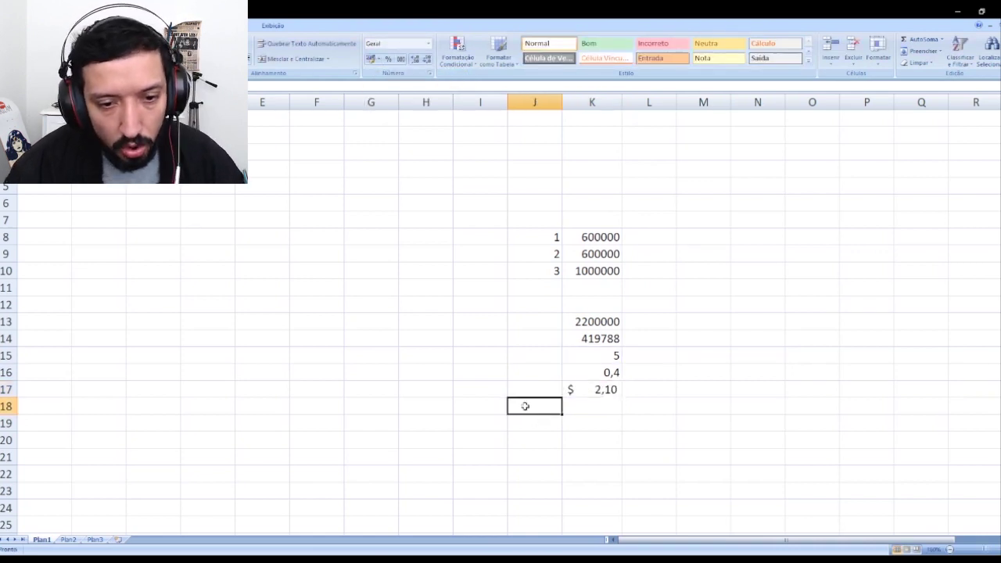
# Step: Switch to the browser, search for "dolar hoje" and convert 2,10 US dollars to Brazilian reais
pyautogui.hotkey('alt', 'Tab')
pyautogui.click(391, 14)
pyautogui.write('dolar hoje')
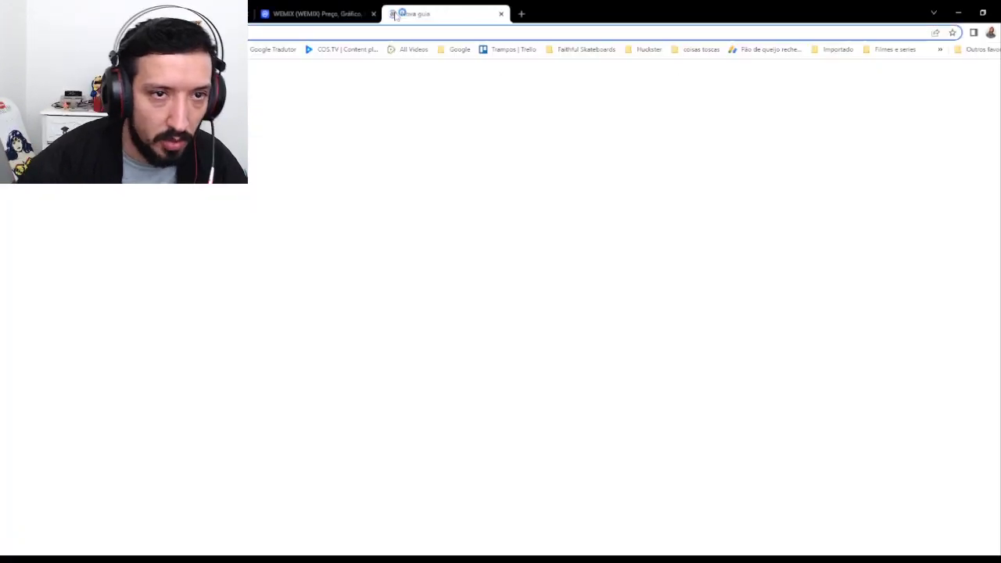
pyautogui.press('Return')
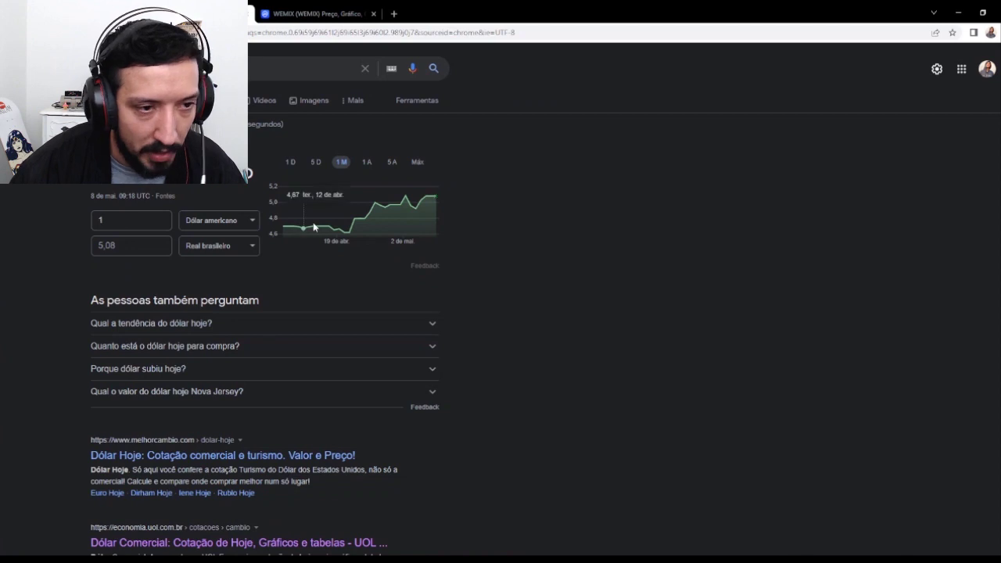
pyautogui.press('BackSpace')
pyautogui.write('2,10')
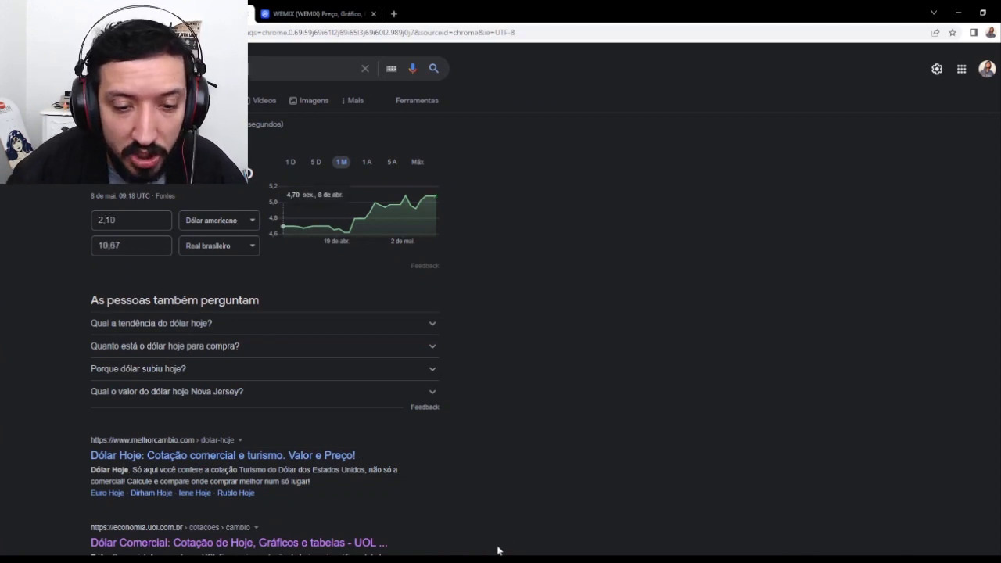
# Step: Return to the Excel sheet and enter 30 in K18, below the dollar amount
pyautogui.moveTo(506, 559)
pyautogui.click(563, 523)
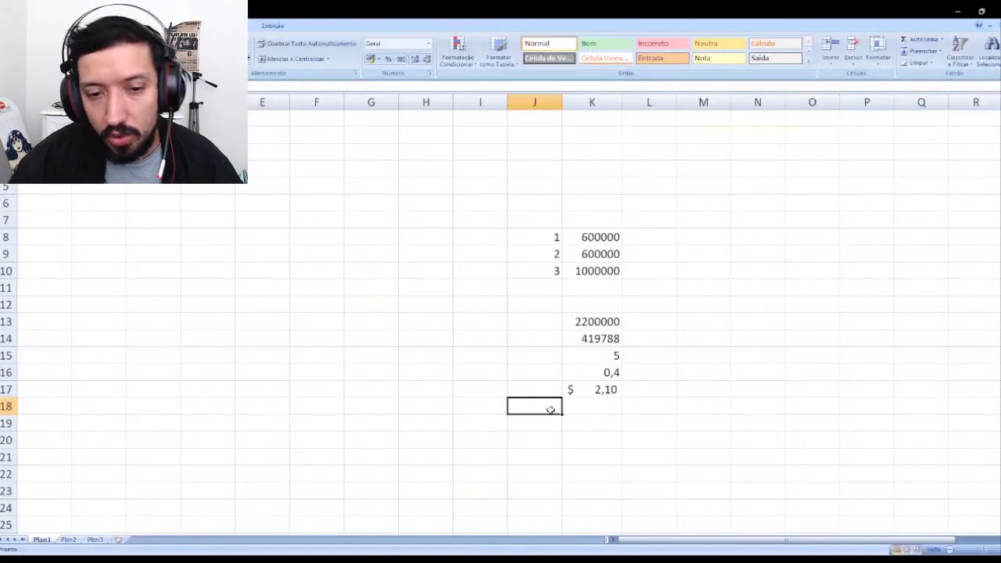
pyautogui.click(580, 406)
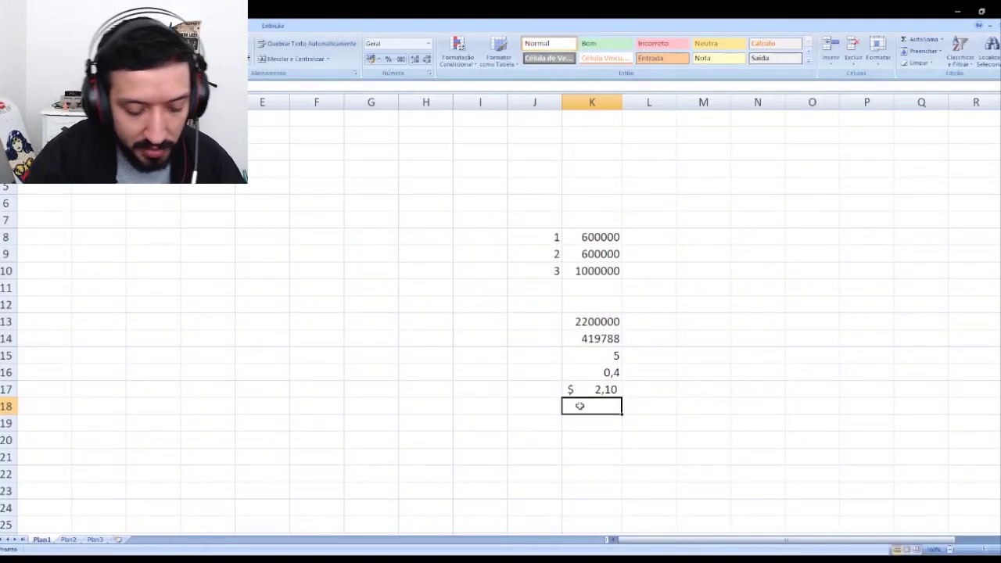
pyautogui.write('30')
pyautogui.press('Return')
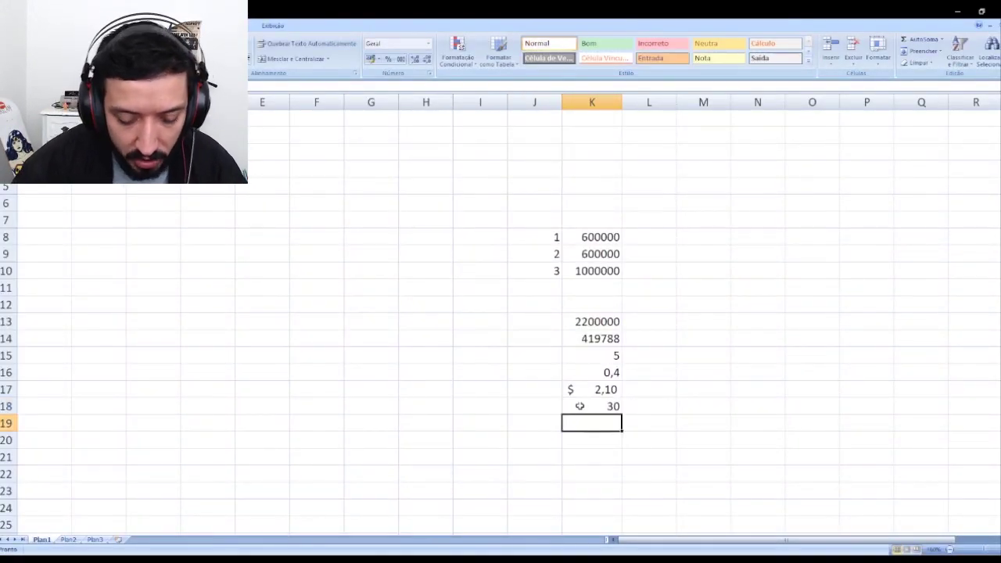
# Step: Multiply the dollar amount in K17 by K18 with a formula in K19
pyautogui.write('=')
pyautogui.click(610, 388)
pyautogui.write('*')
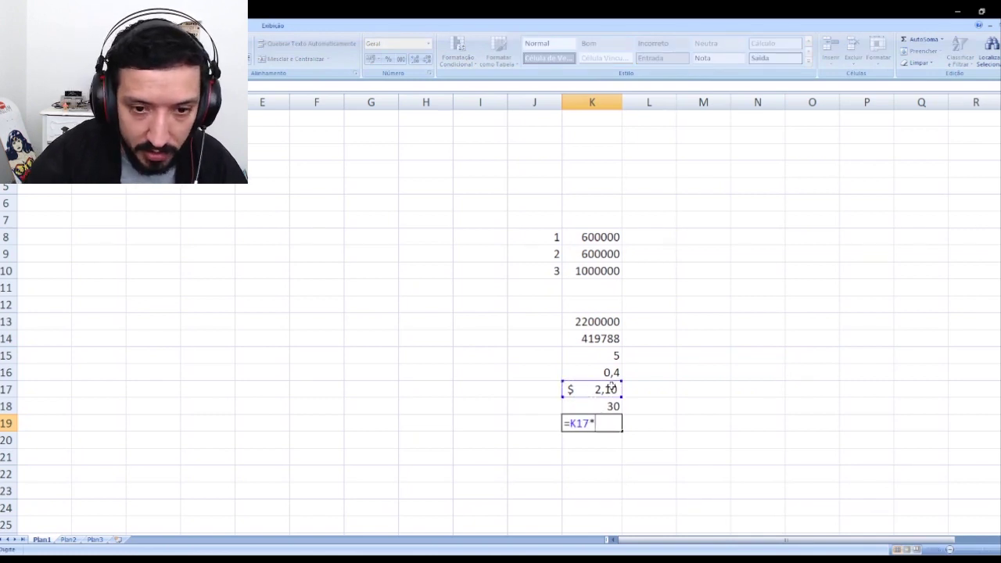
pyautogui.click(604, 406)
pyautogui.press('Return')
pyautogui.click(602, 419)
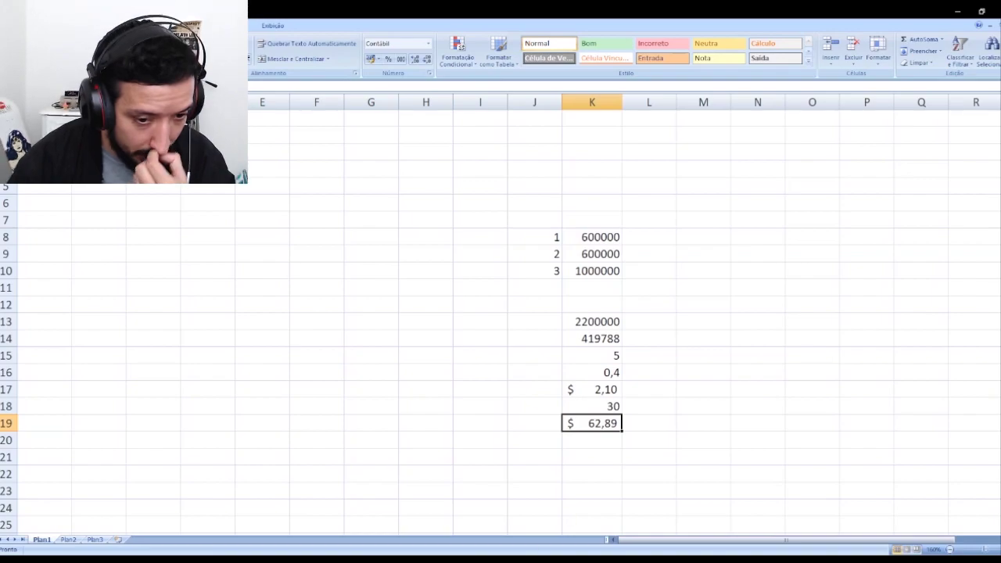
# Step: Convert 62,89 US dollars to Brazilian reais in the browser's currency converter and enlarge the page for reading
pyautogui.hotkey('alt', 'Tab')
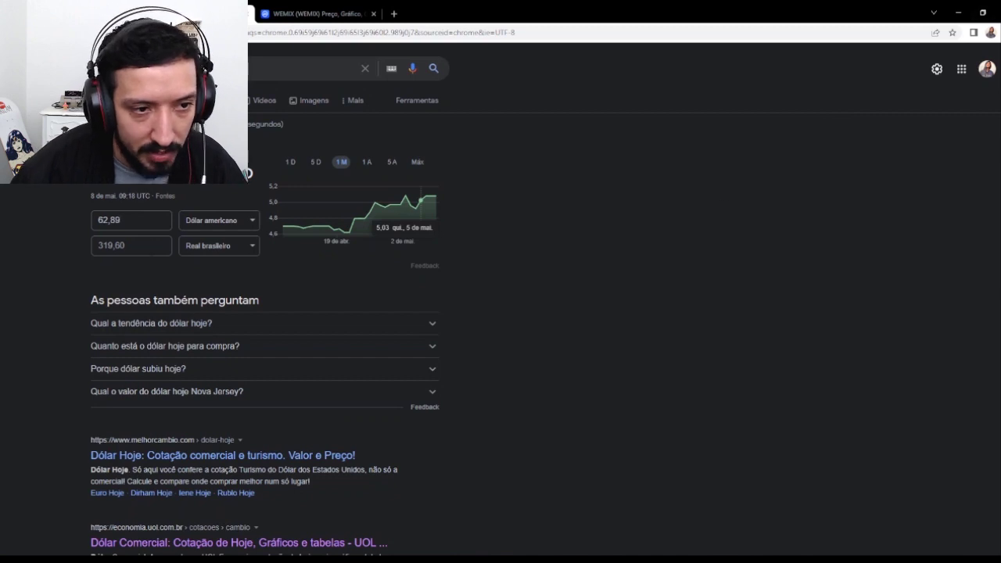
pyautogui.hotkey('ctrl', '+')
pyautogui.hotkey('ctrl', '+')
pyautogui.hotkey('ctrl', '+')
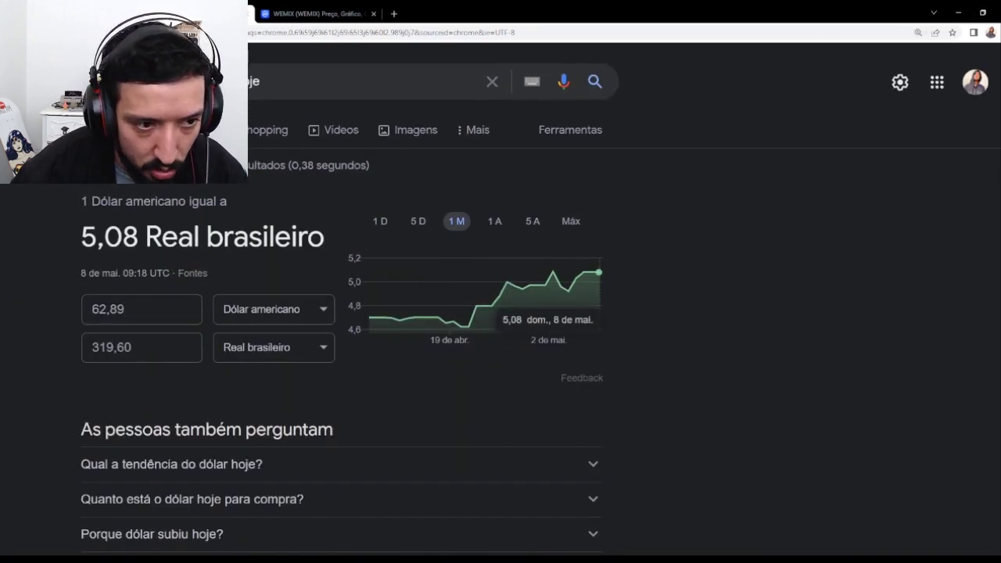
# Step: Switch back to the Excel sheet and examine the three client amounts in K8:K10
pyautogui.hotkey('alt', 'Tab')
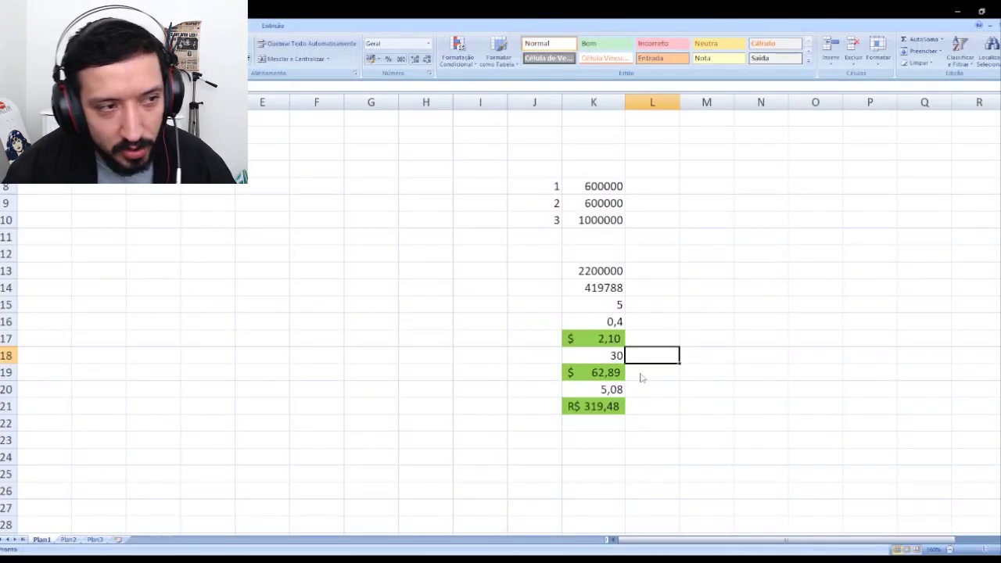
pyautogui.scroll(1, 699, 519)
pyautogui.scroll(1, 699, 520)
pyautogui.click(662, 465)
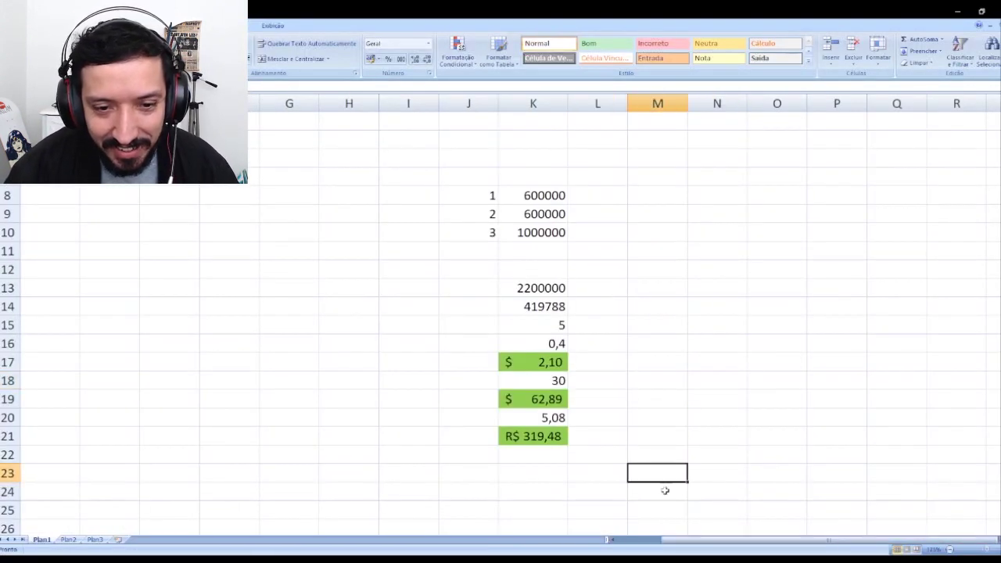
pyautogui.click(511, 196)
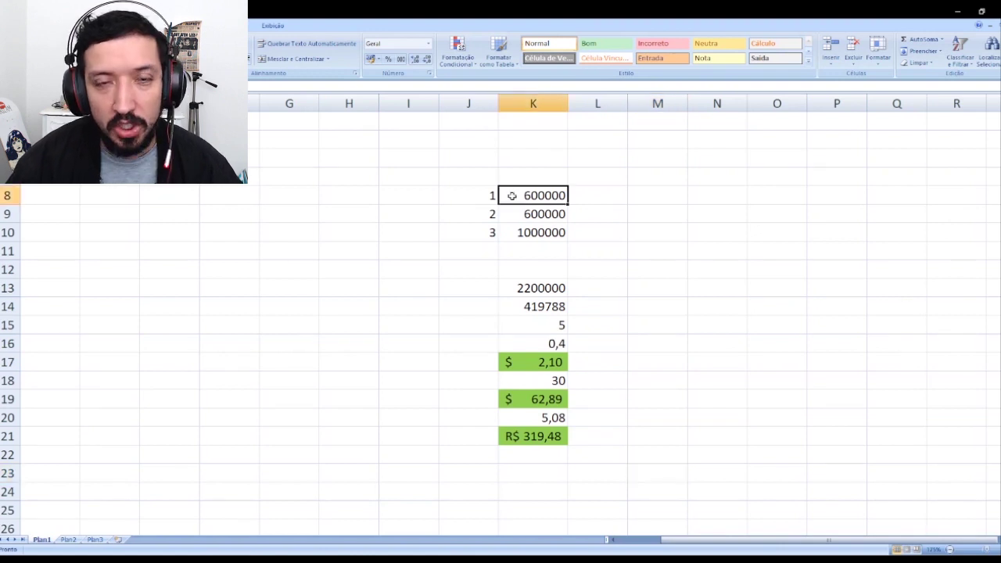
pyautogui.moveTo(527, 202); pyautogui.dragTo(527, 230)
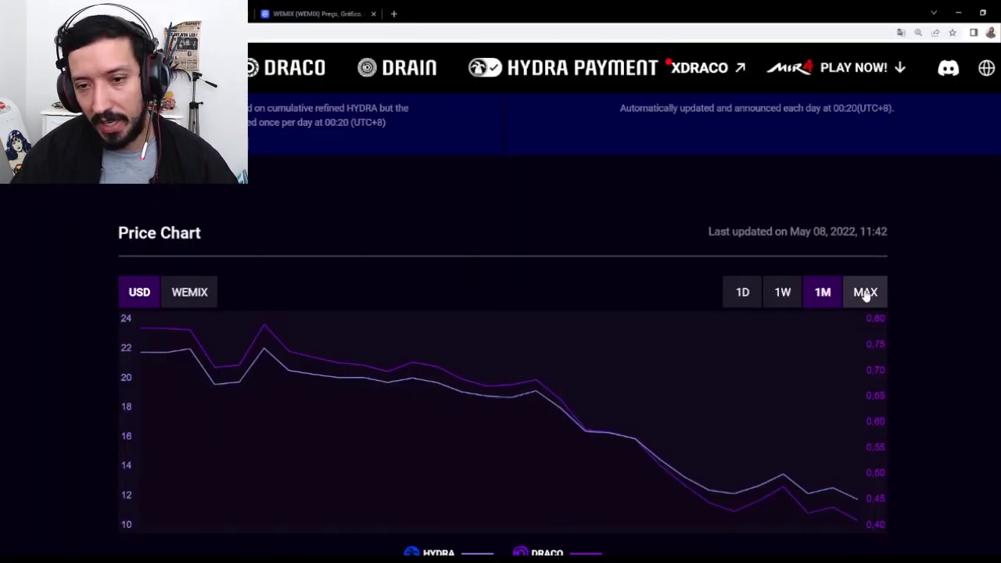
# Step: Show the maximum time range in the HYDRA and DRACO price chart and examine the curves
pyautogui.click(866, 292)
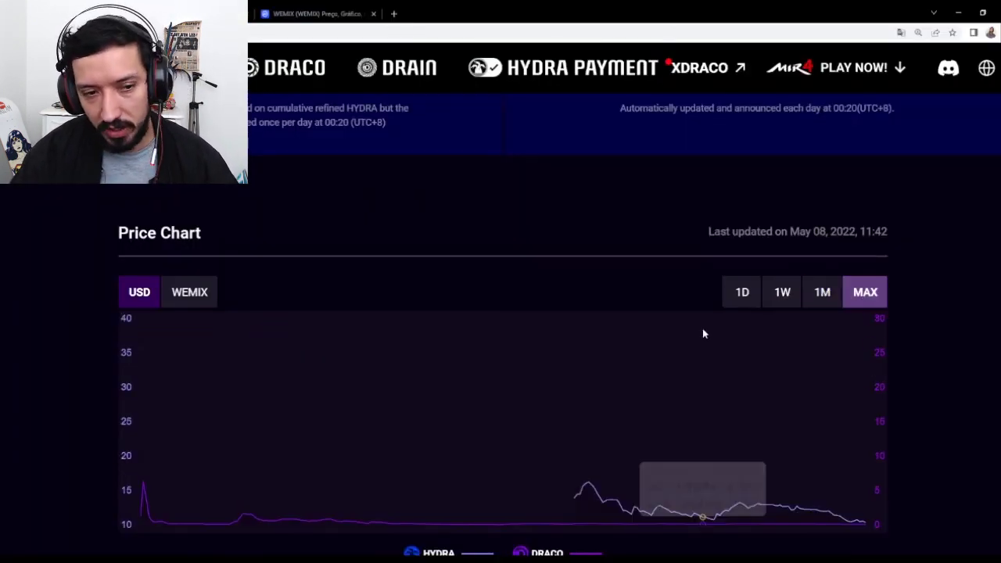
pyautogui.scroll(-2, 716, 360)
pyautogui.scroll(1, 723, 406)
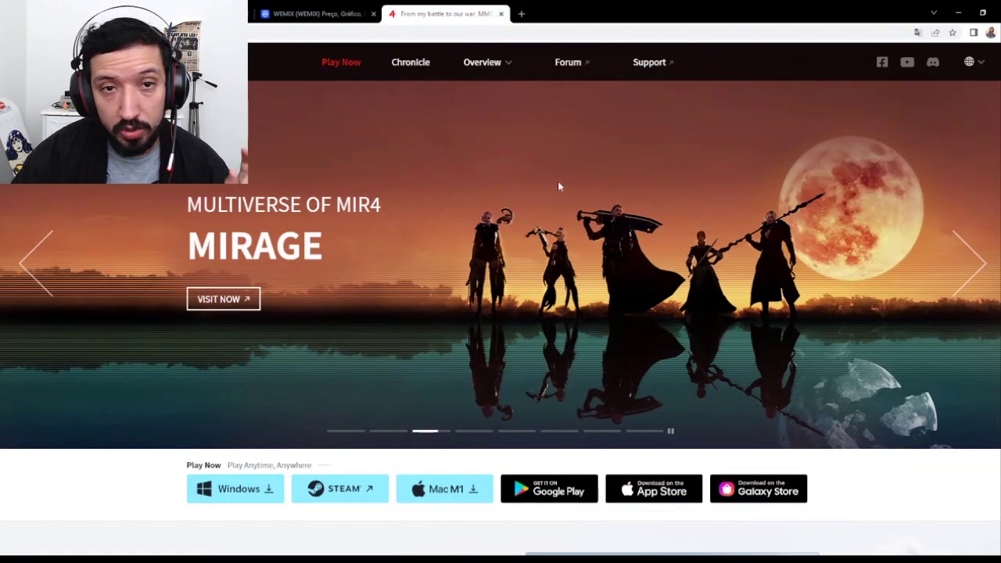
# Step: Examine the 2022 chapters in the Chronicle section of the Mir4 website
pyautogui.scroll(-3, 545, 184)
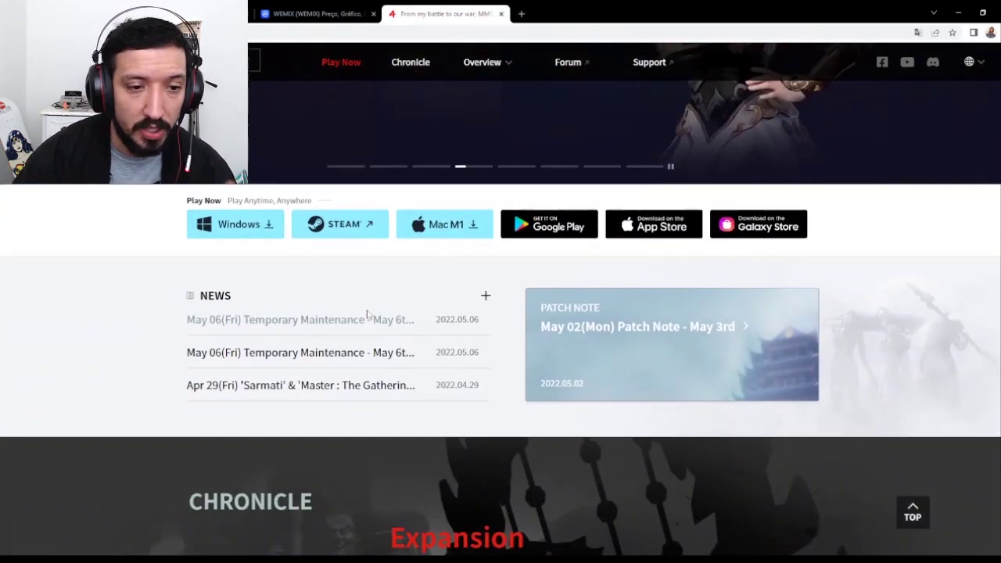
pyautogui.scroll(-6, 500, 286)
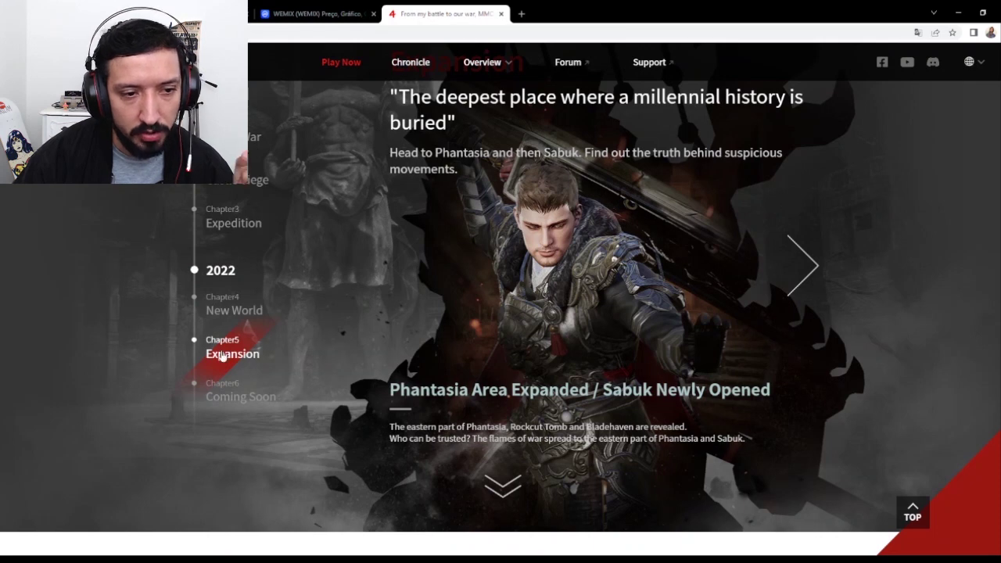
pyautogui.scroll(1, 219, 272)
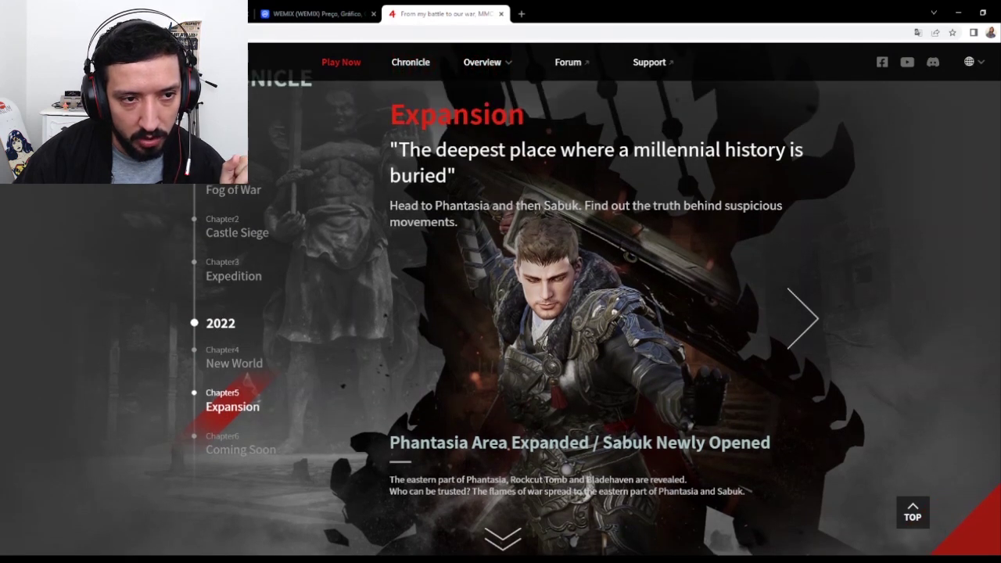
pyautogui.scroll(-1, 209, 347)
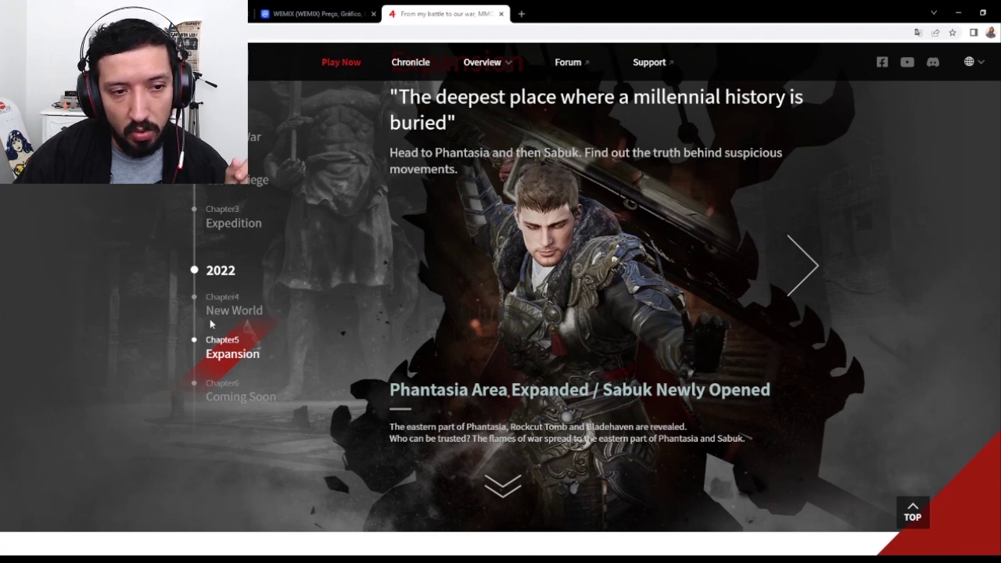
# Step: Check the full DRACO price history again and return to the Mir4 website's Chronicle section
pyautogui.click(196, 13)
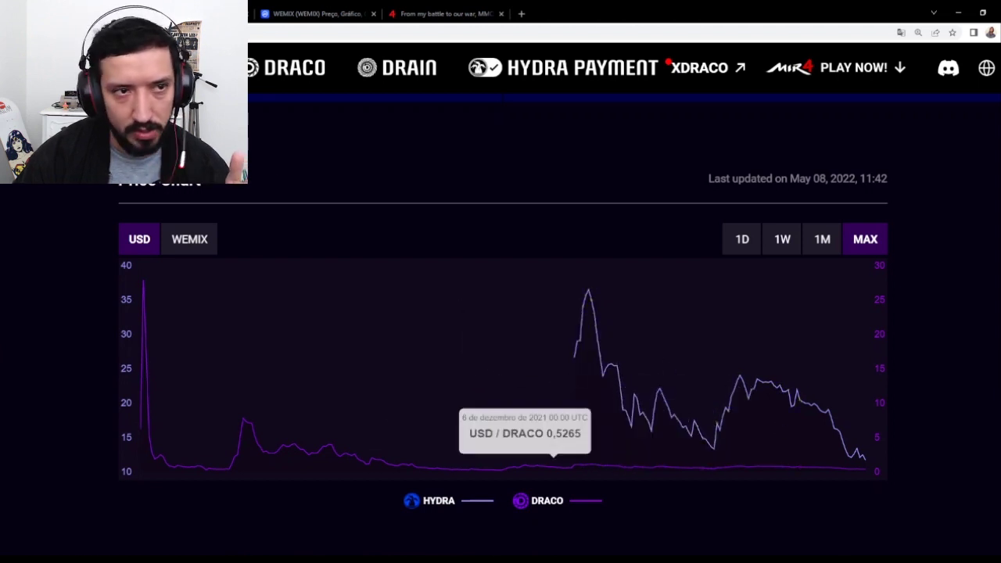
pyautogui.hotkey('ctrl', 'Tab')
pyautogui.hotkey('ctrl', 'Tab')
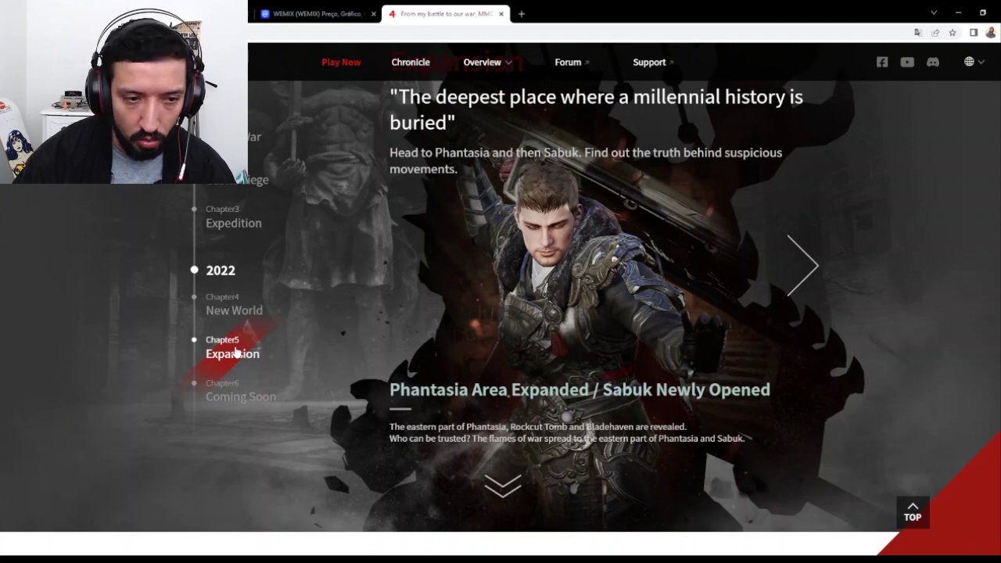
# Step: Look through the Mir4 home page down to its features, and open the WEMIX price page on CoinMarketCap
pyautogui.scroll(-1, 235, 352)
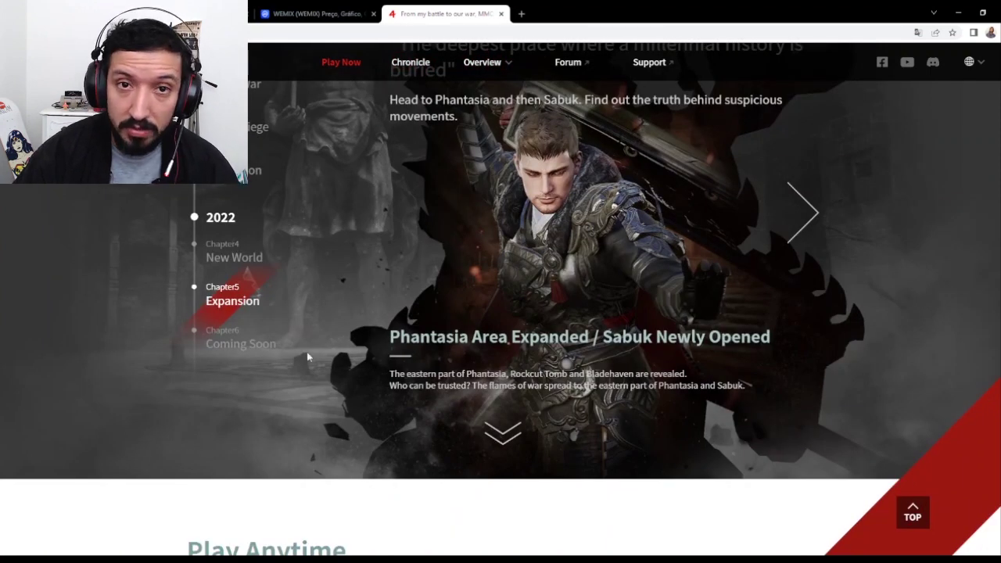
pyautogui.scroll(-5, 375, 379)
pyautogui.scroll(-3, 376, 383)
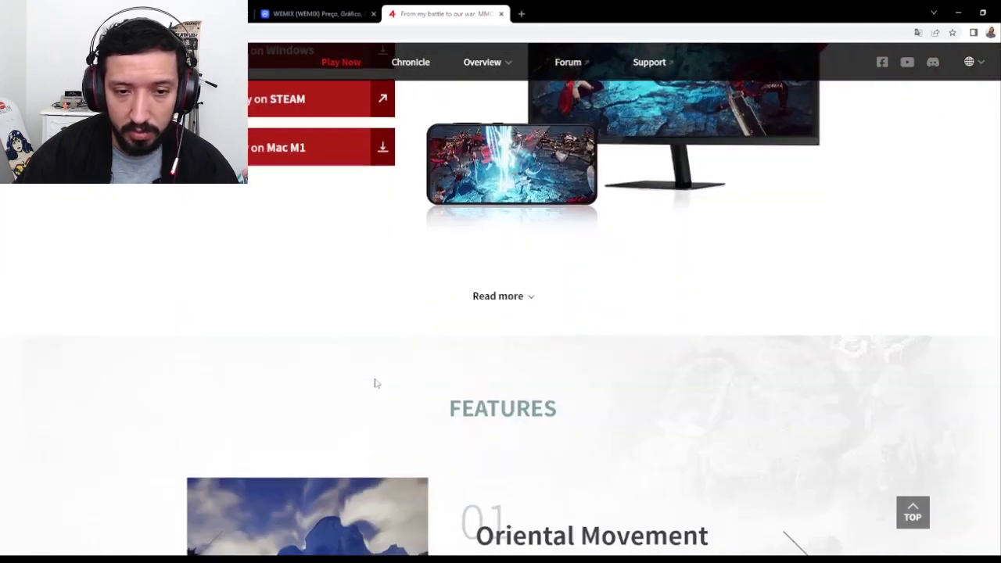
pyautogui.scroll(10, 475, 420)
pyautogui.scroll(1, 475, 419)
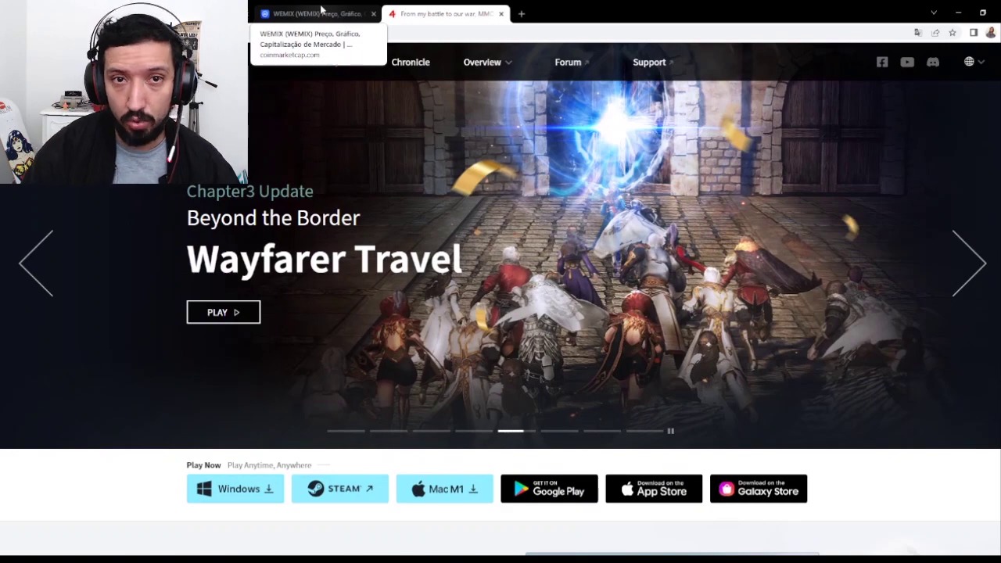
pyautogui.click(321, 9)
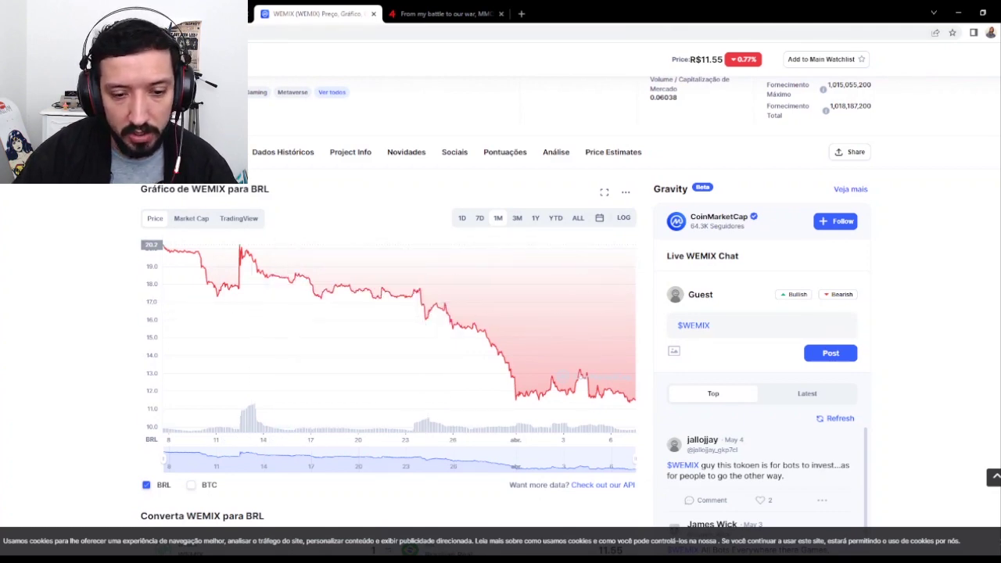
# Step: Switch back to the Excel sheet and change the multiplier in K16 to 0,8
pyautogui.hotkey('alt', 'Tab')
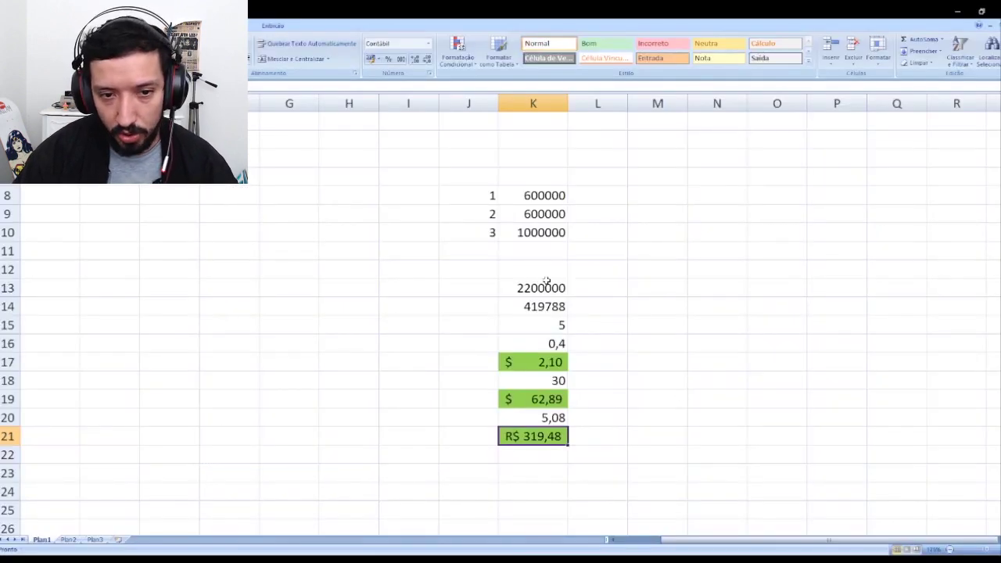
pyautogui.click(555, 343)
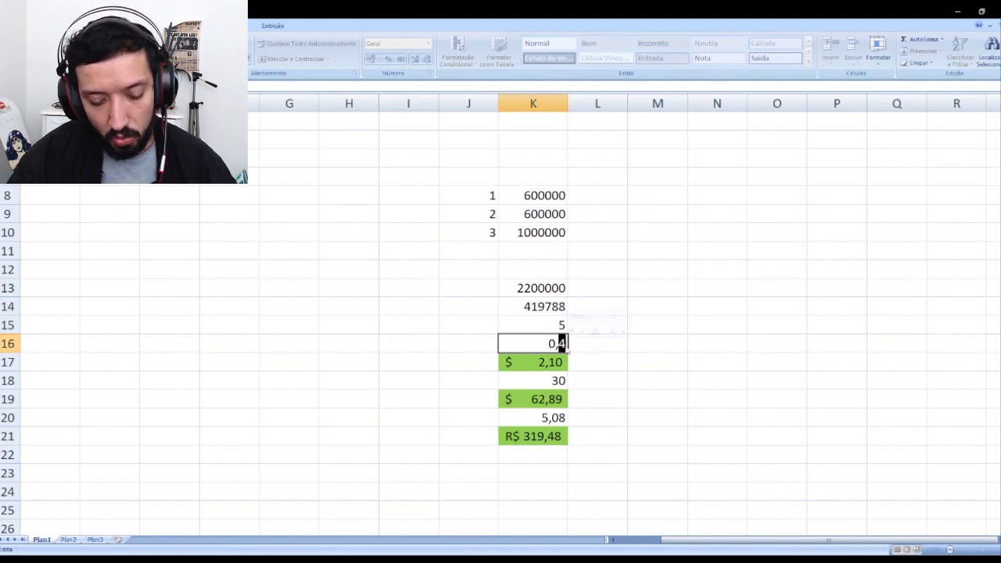
pyautogui.write('8')
pyautogui.press('Return')
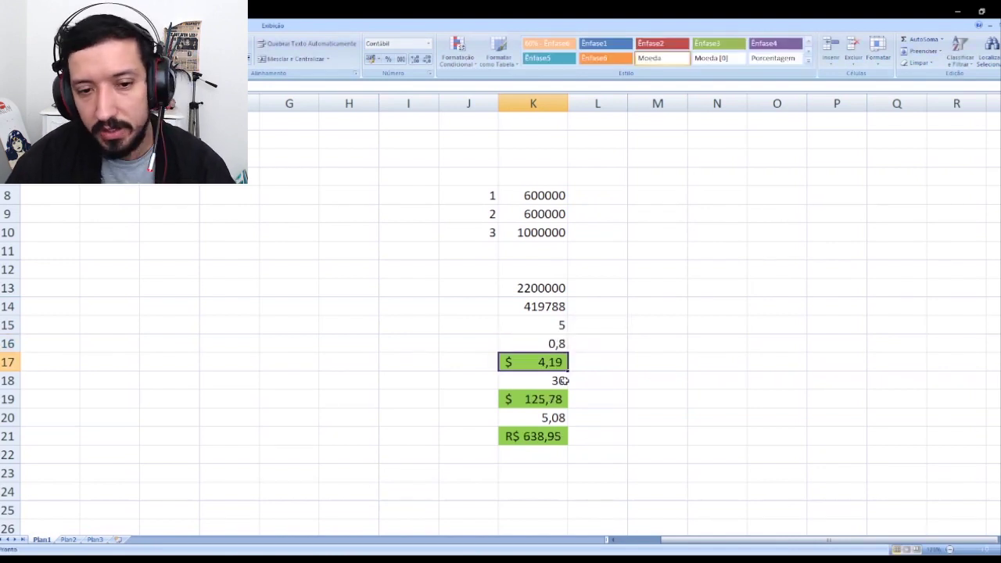
pyautogui.press('Up')
# Step: Change the divisor in K14 to 360000
pyautogui.click(534, 304)
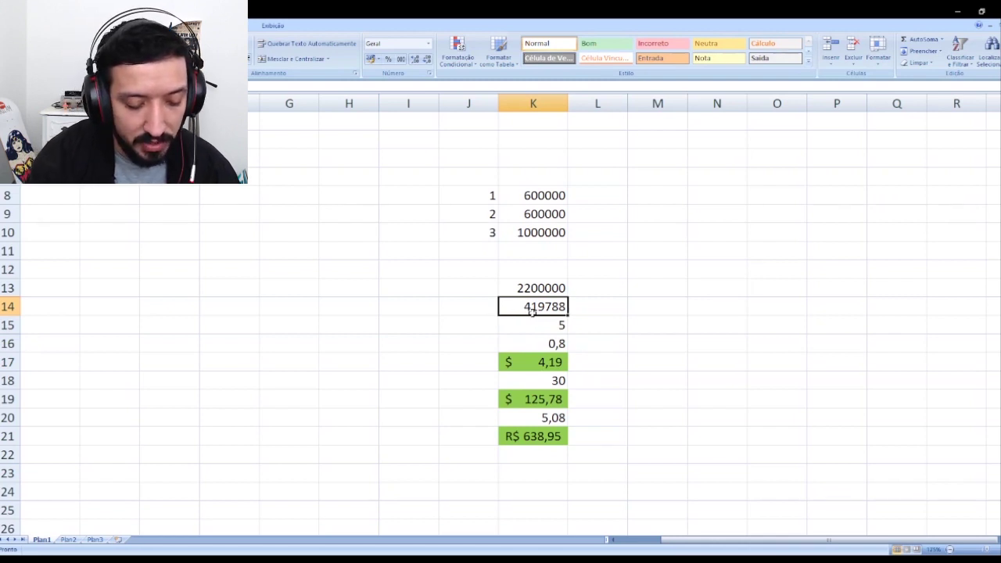
pyautogui.write('36000')
pyautogui.press('Return')
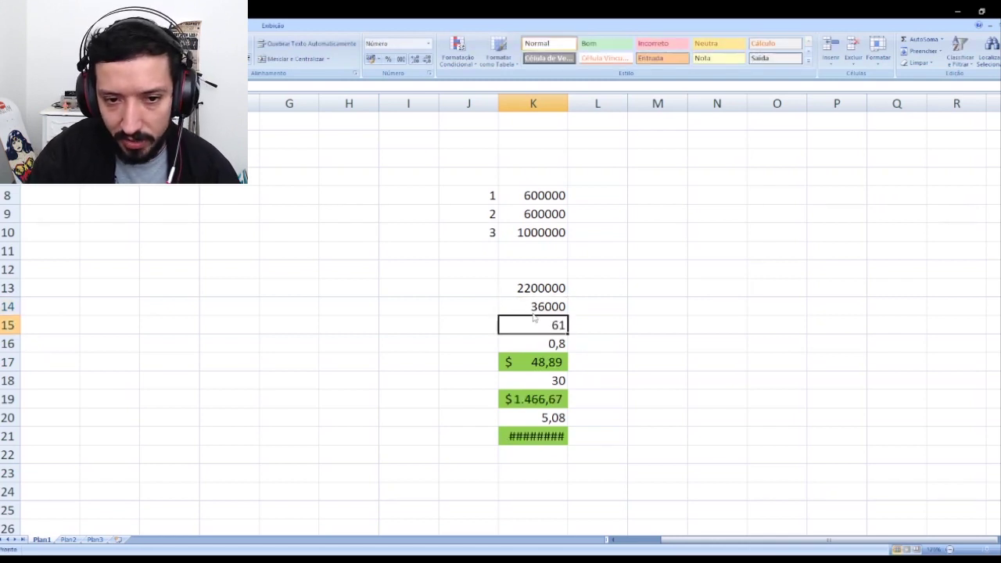
pyautogui.doubleClick(552, 306)
pyautogui.write('0')
pyautogui.hotkey('ctrl', 'Return')
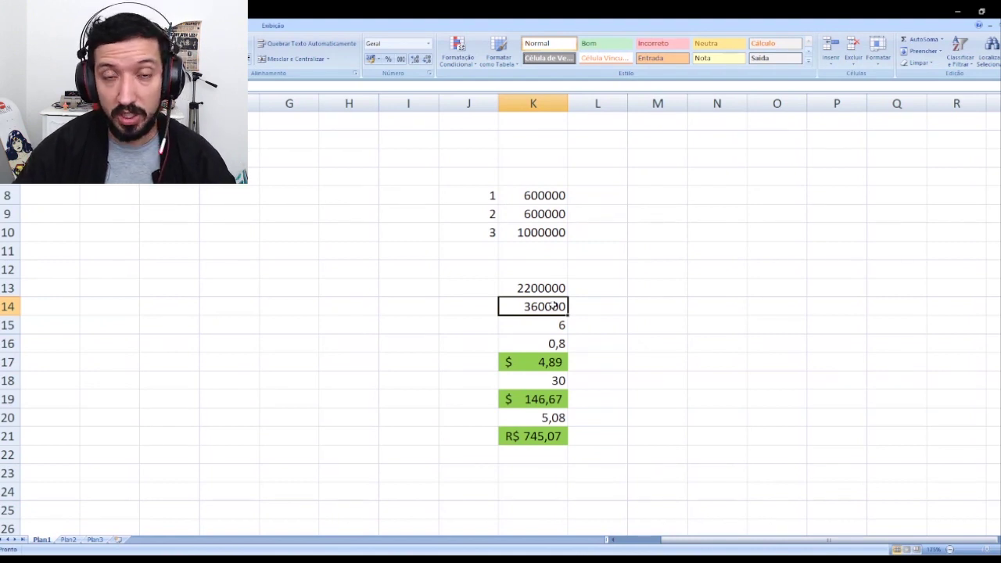
# Step: Review the divisor in K14, the result in K15, the exchange rate in K20 and the monthly total in reais in K21
pyautogui.click(555, 348)
pyautogui.click(537, 305)
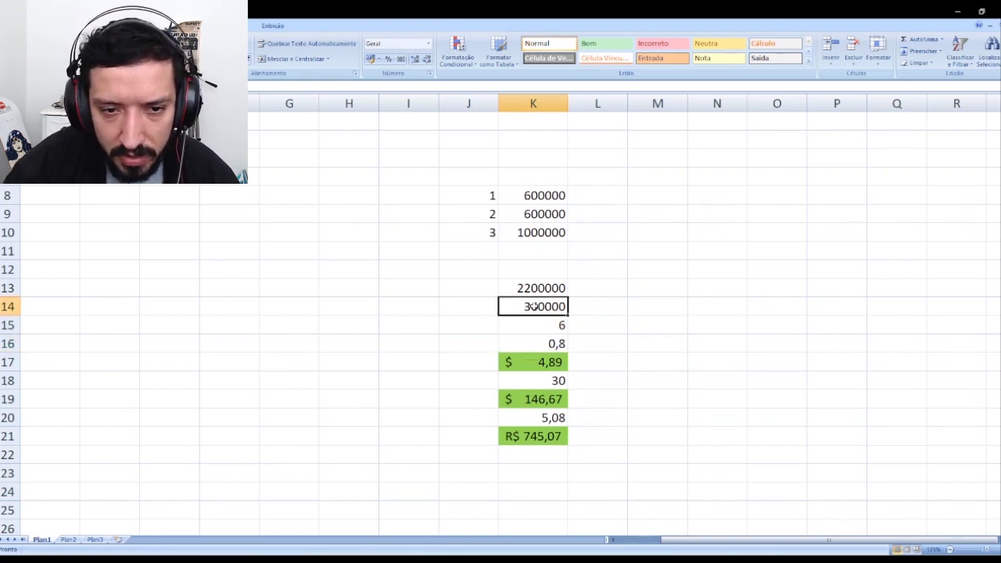
pyautogui.click(556, 325)
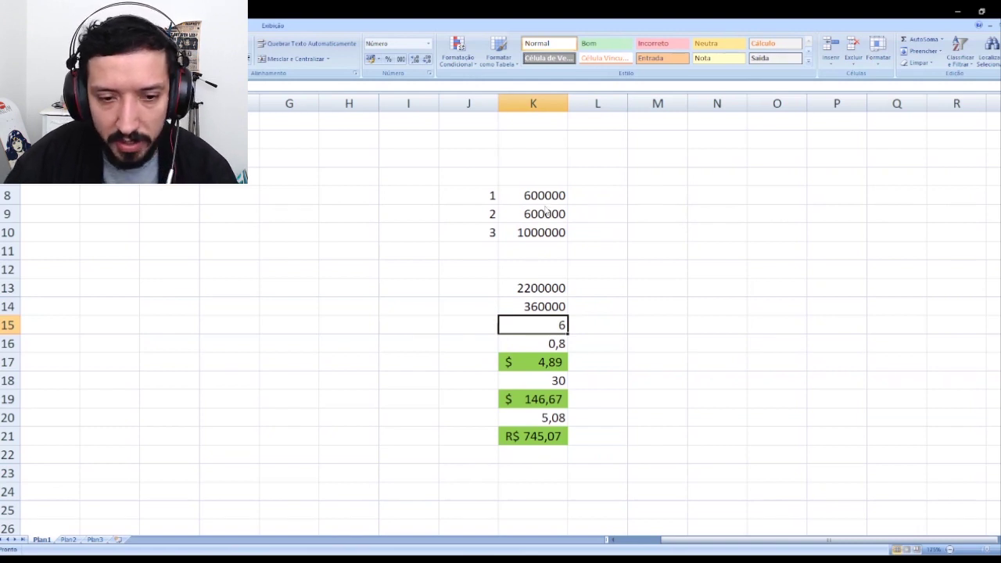
pyautogui.click(557, 422)
pyautogui.click(543, 439)
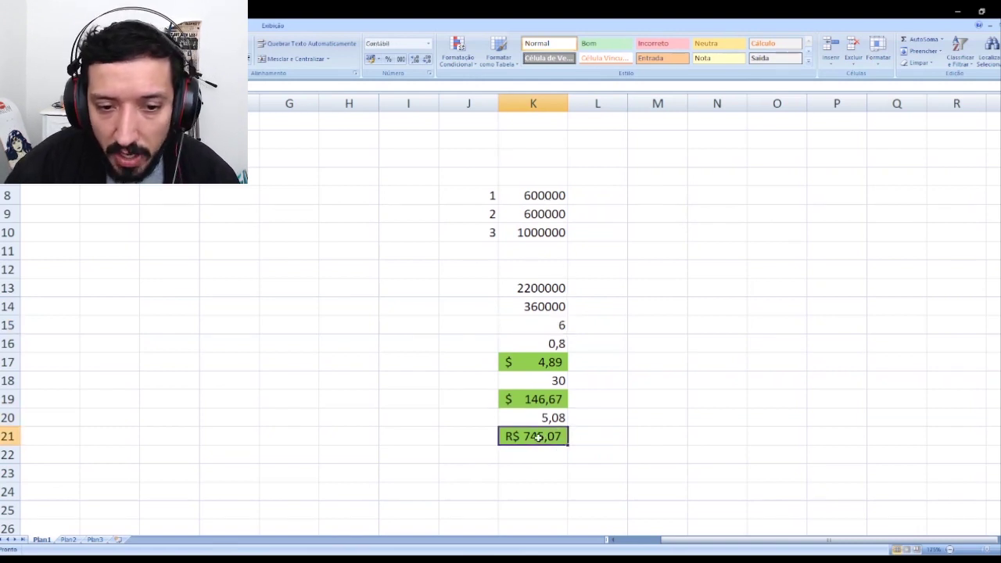
pyautogui.click(552, 419)
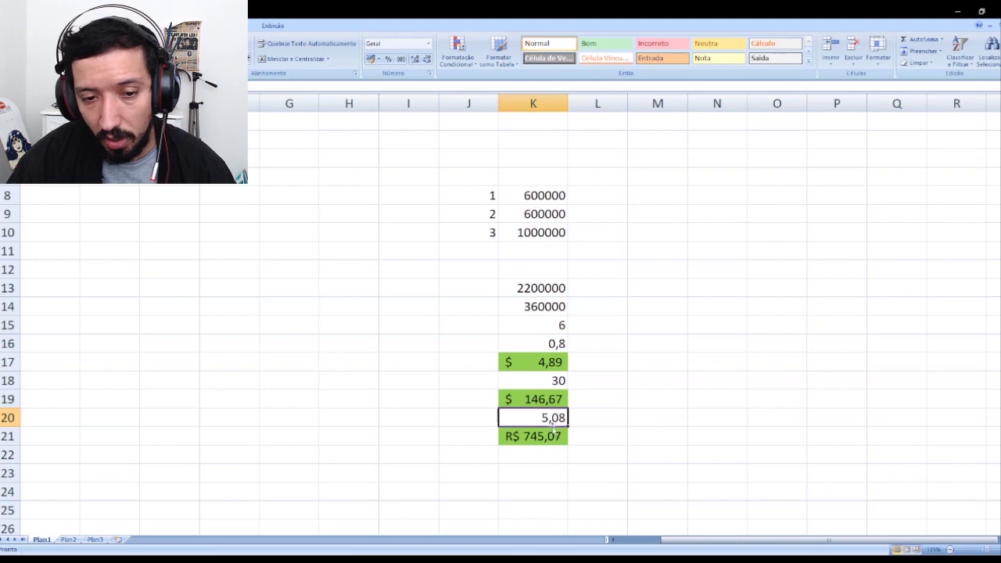
pyautogui.click(548, 437)
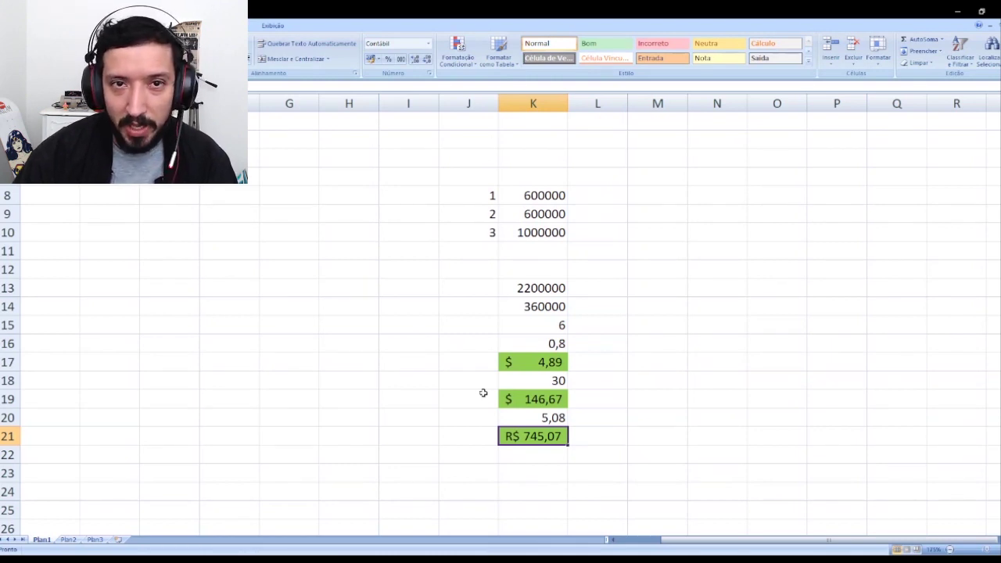
# Step: Change the divisor in K14 to 380000
pyautogui.click(554, 327)
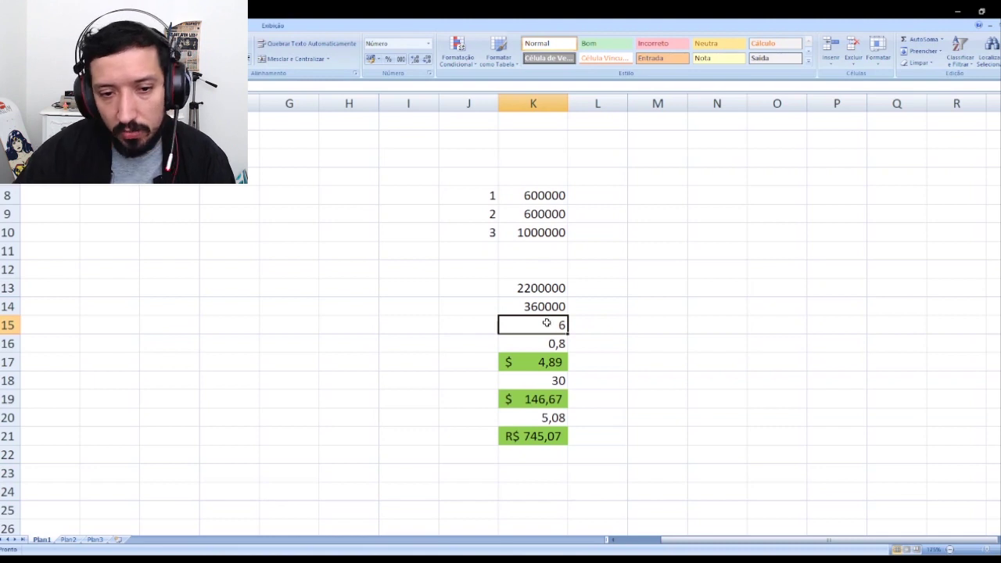
pyautogui.click(527, 341)
pyautogui.doubleClick(534, 307)
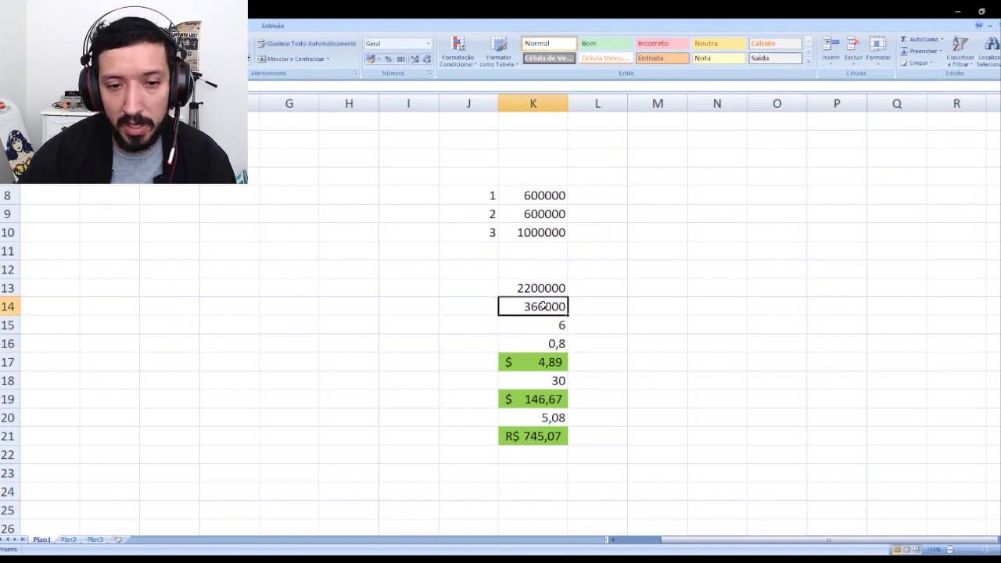
pyautogui.write('8')
pyautogui.click(551, 341)
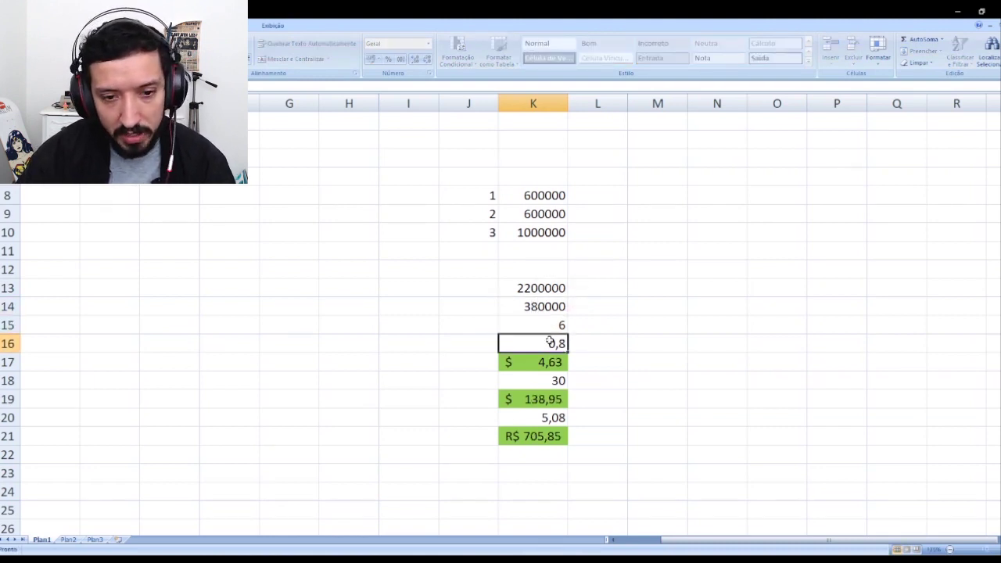
# Step: Check the divisor and the monthly total in reais, and select the whole calculation in K7:K22
pyautogui.click(527, 307)
pyautogui.click(544, 442)
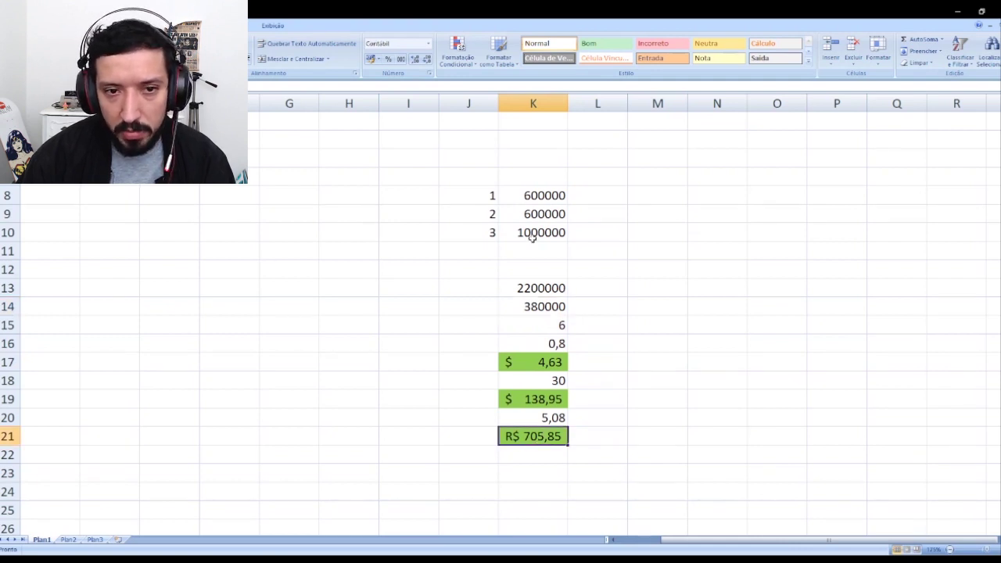
pyautogui.click(546, 465)
pyautogui.moveTo(545, 455); pyautogui.dragTo(521, 177)
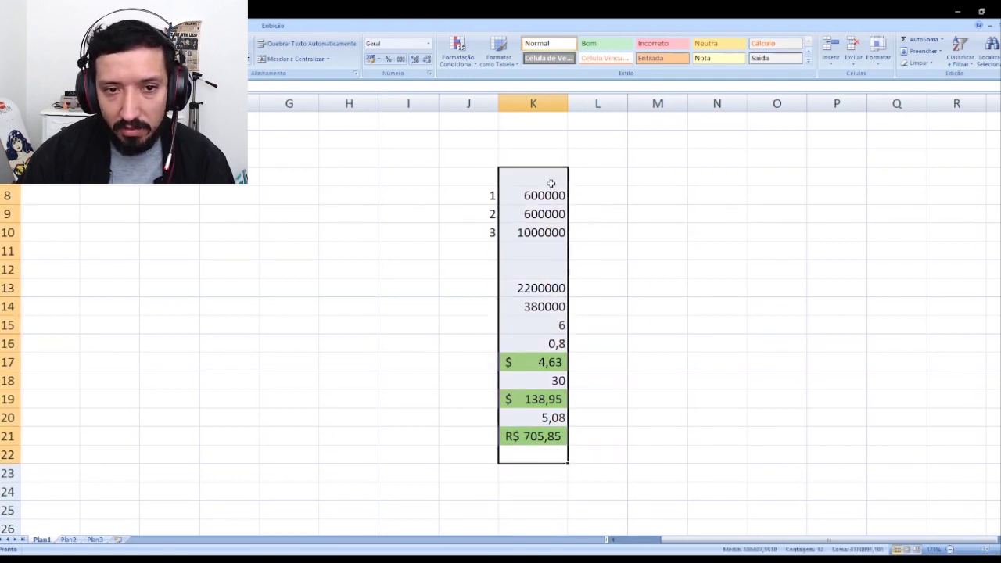